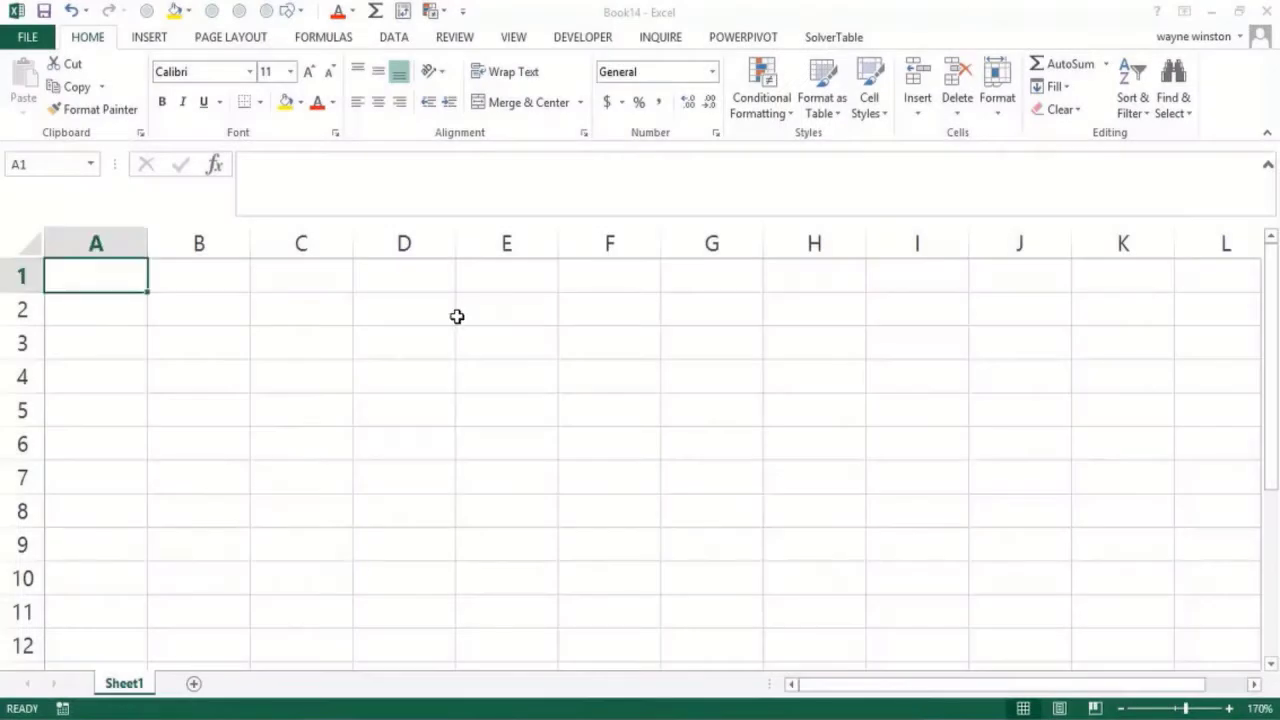
Enter the title "Taylor Katy odds and evens" in cell C2
{"action": "left_click", "coordinate": [417, 310]}
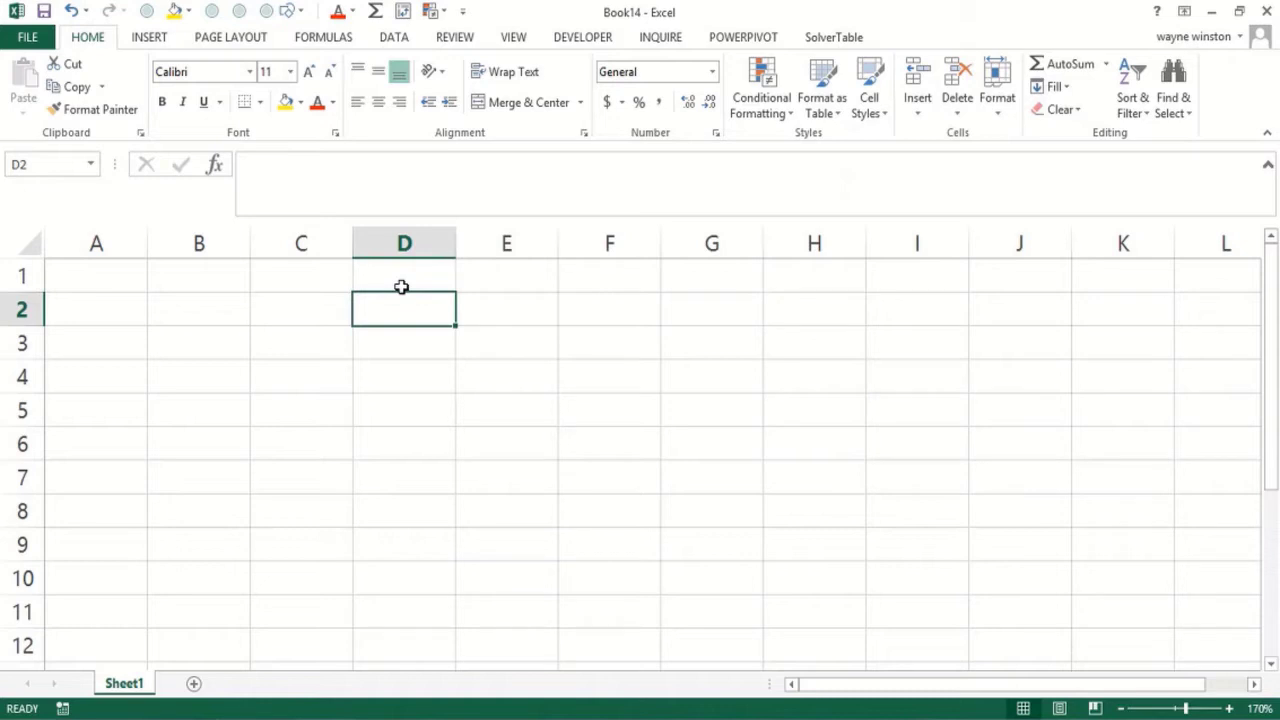
{"action": "left_click", "coordinate": [335, 316]}
{"action": "type", "text": "Taylor"}
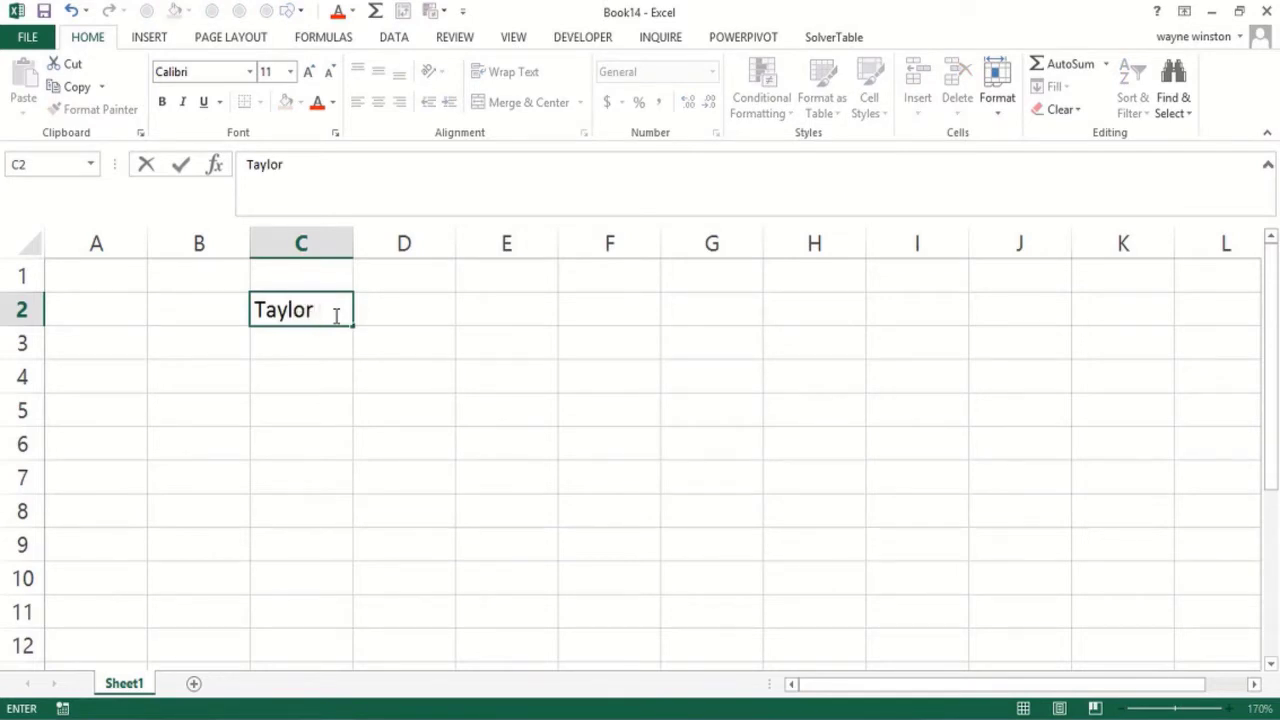
{"action": "type", "text": " Katy odds and evens"}
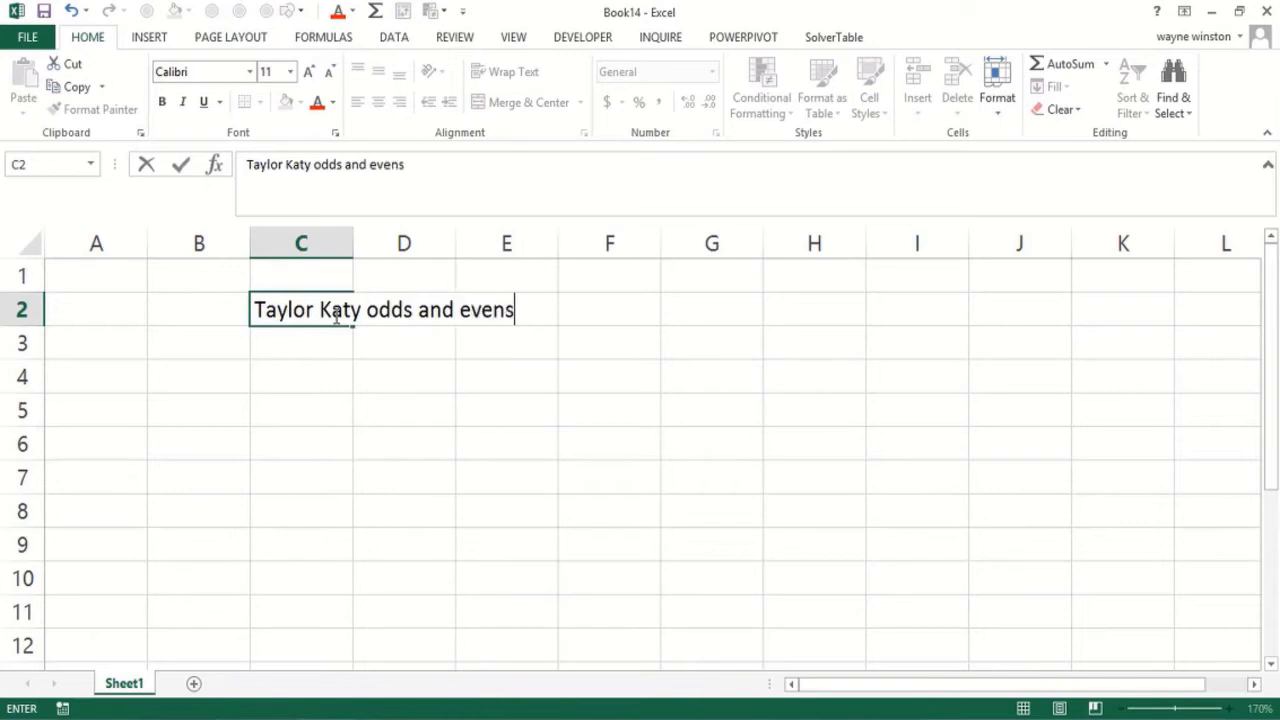
{"action": "key", "text": "Return"}
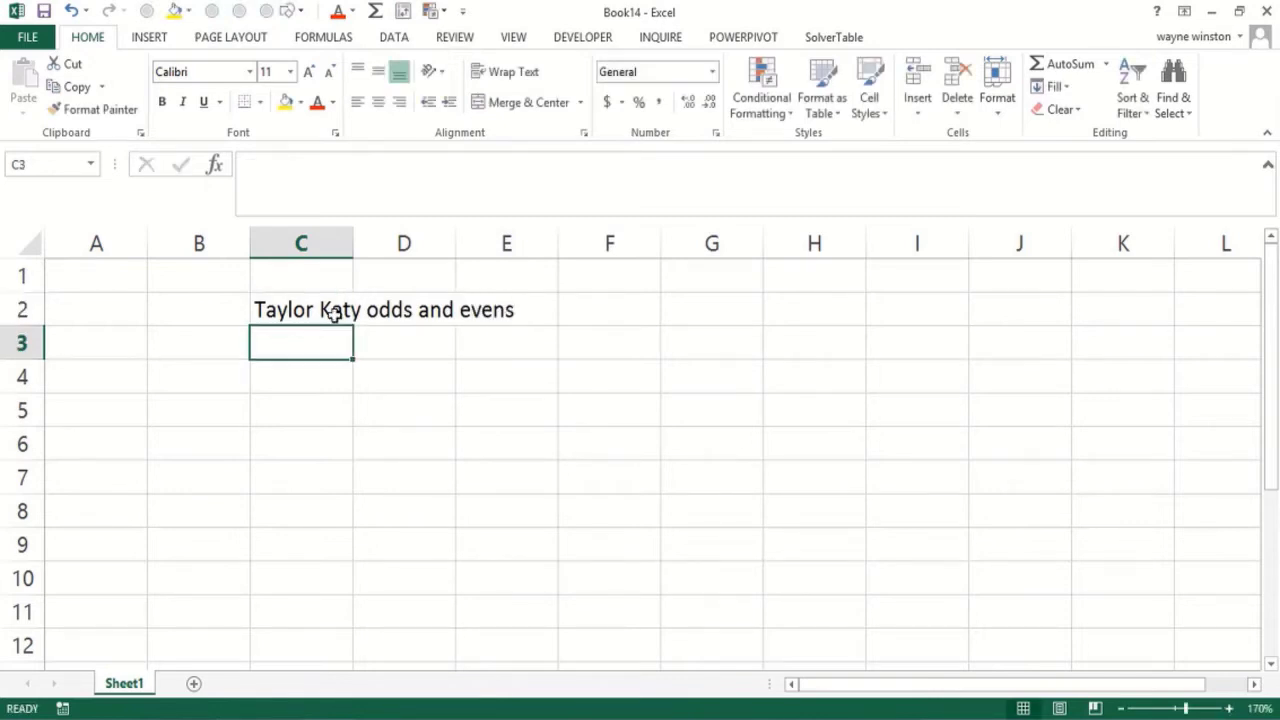
Enter the rule "each puts out 1--5 fingers" in cell C3, below the title
{"action": "type", "text": "each o"}
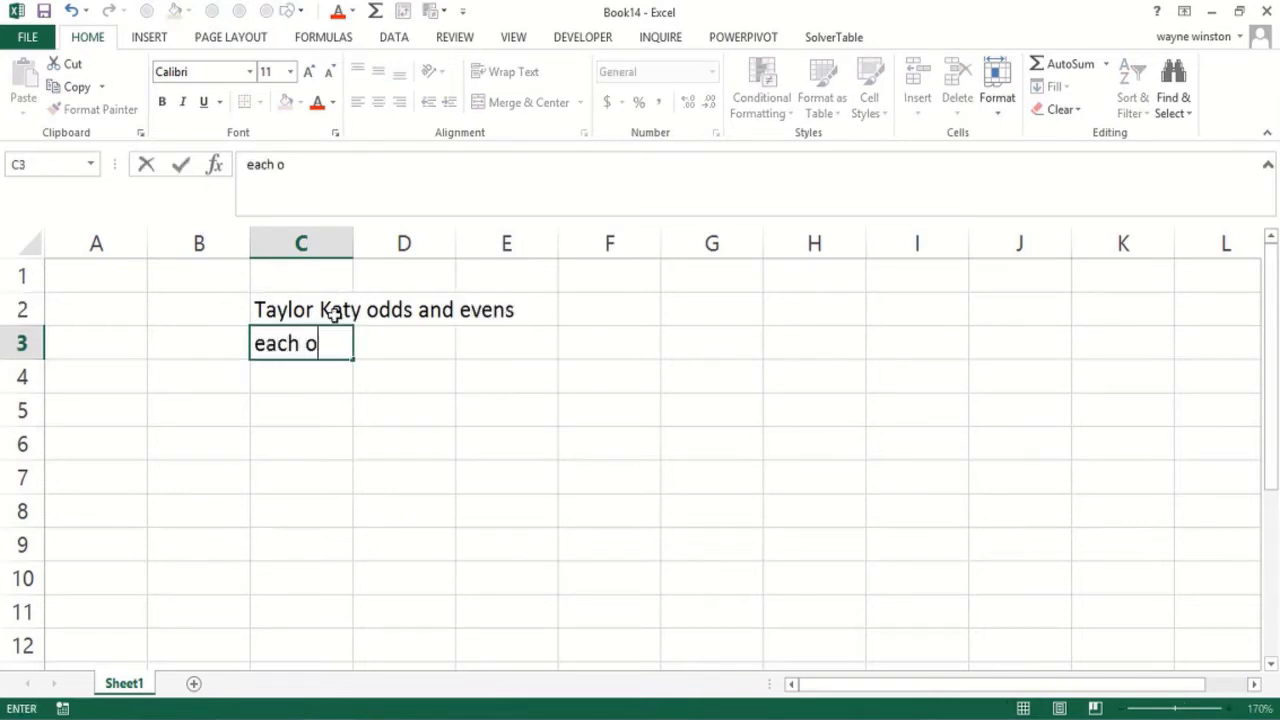
{"action": "type", "text": "ut"}
{"action": "key", "text": "BackSpace"}
{"action": "key", "text": "BackSpace"}
{"action": "key", "text": "BackSpace"}
{"action": "type", "text": "puts out"}
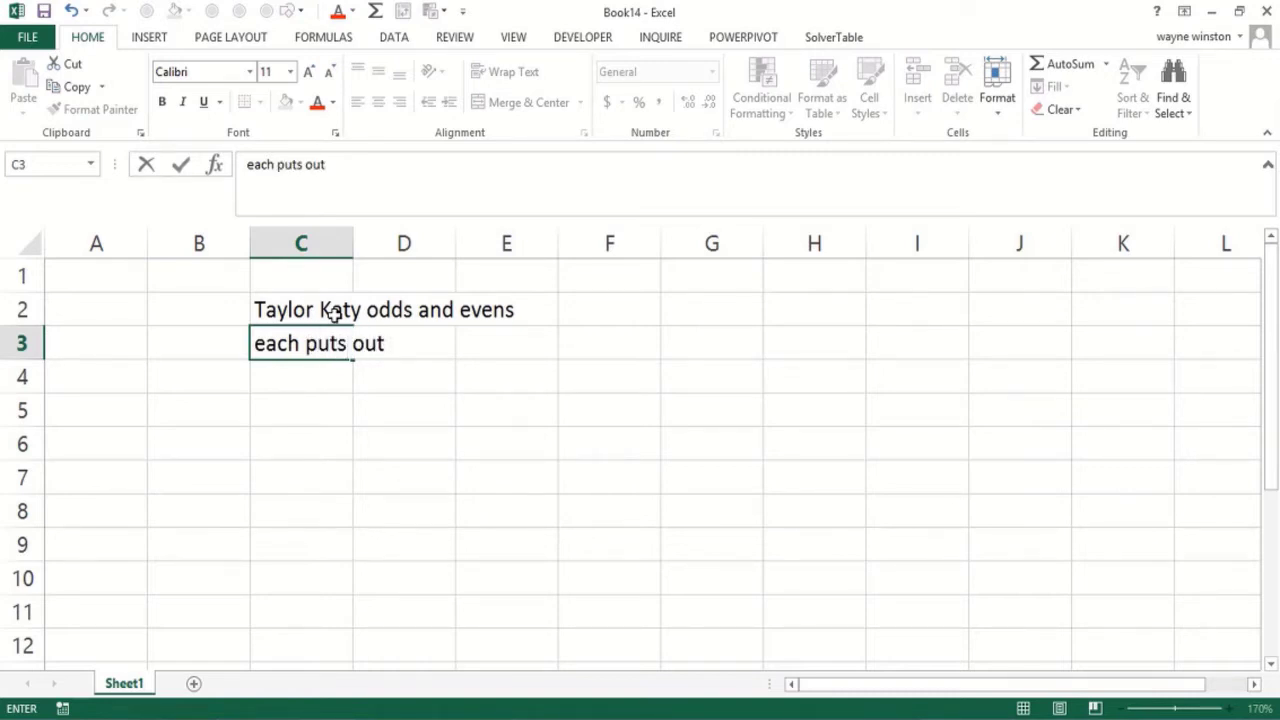
{"action": "key", "text": "BackSpace"}
{"action": "type", "text": "1- fing"}
{"action": "key", "text": "BackSpace"}
{"action": "key", "text": "BackSpace"}
{"action": "key", "text": "BackSpace"}
{"action": "key", "text": "BackSpace"}
{"action": "type", "text": "-5 fingers"}
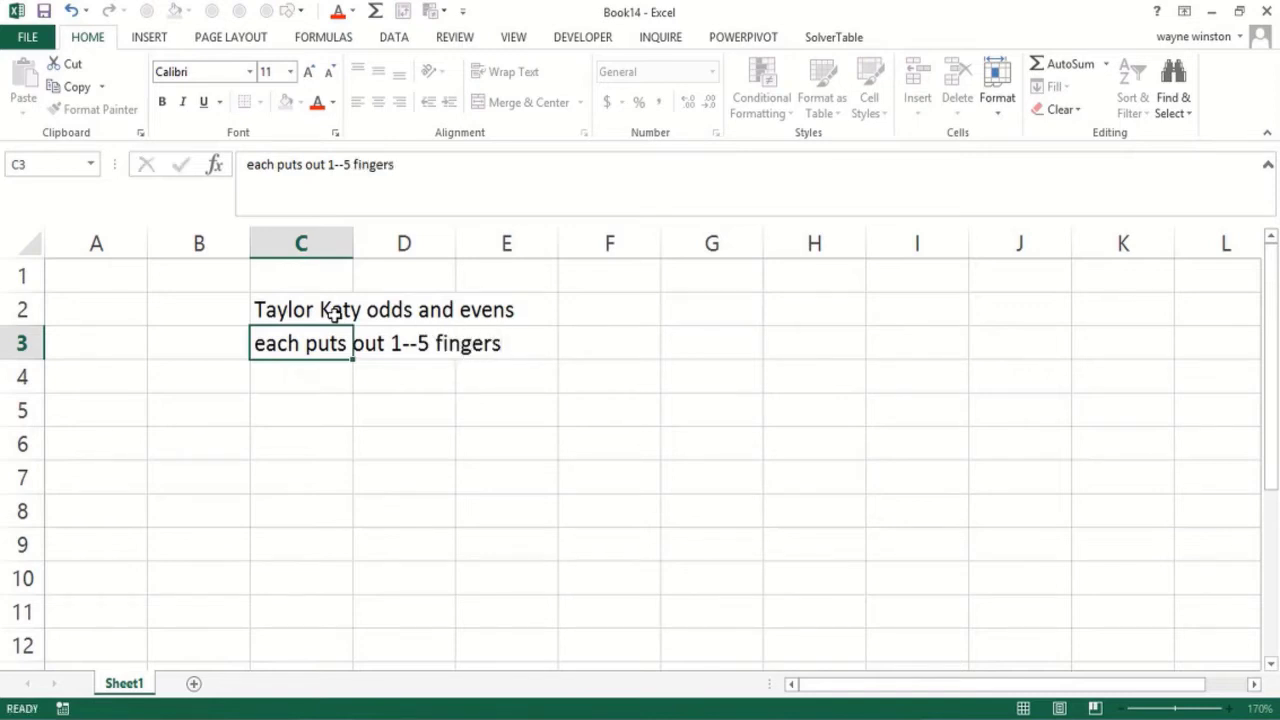
{"action": "key", "text": "Return"}
Enter the rule "Total even Katy wins" in cell C4
{"action": "type", "text": "Tor"}
{"action": "key", "text": "BackSpace"}
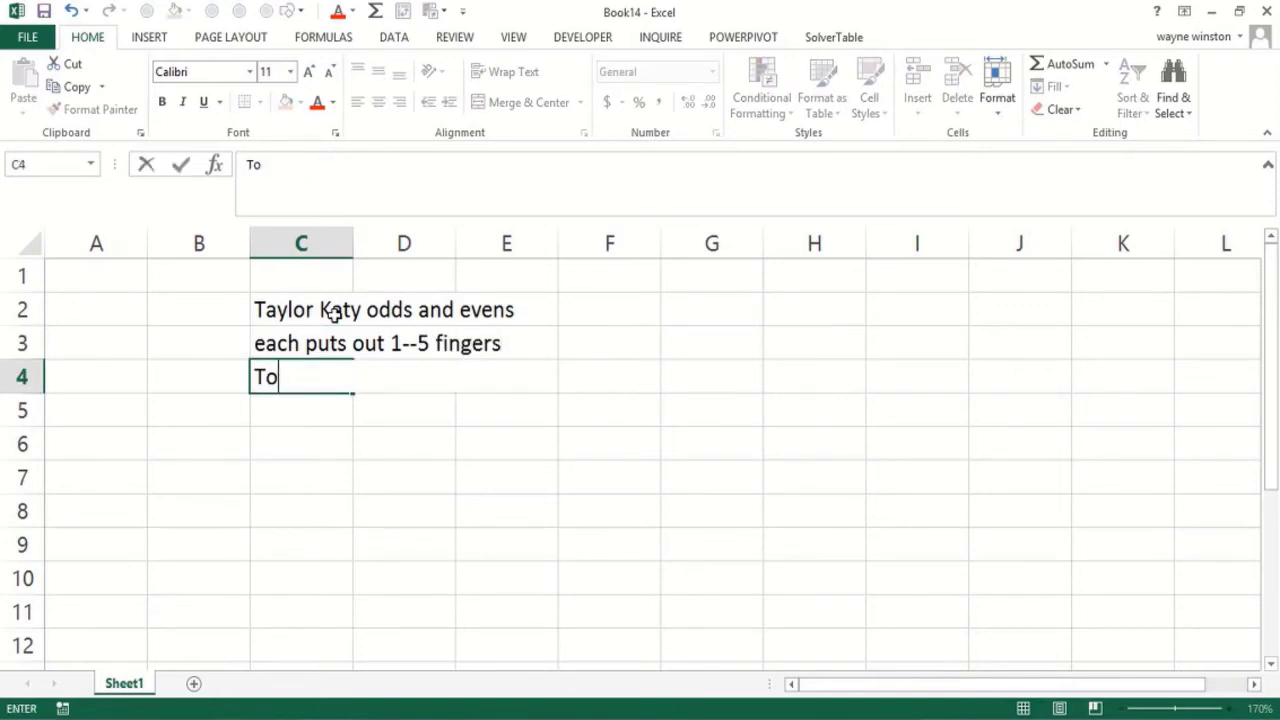
{"action": "type", "text": "tal even Ka"}
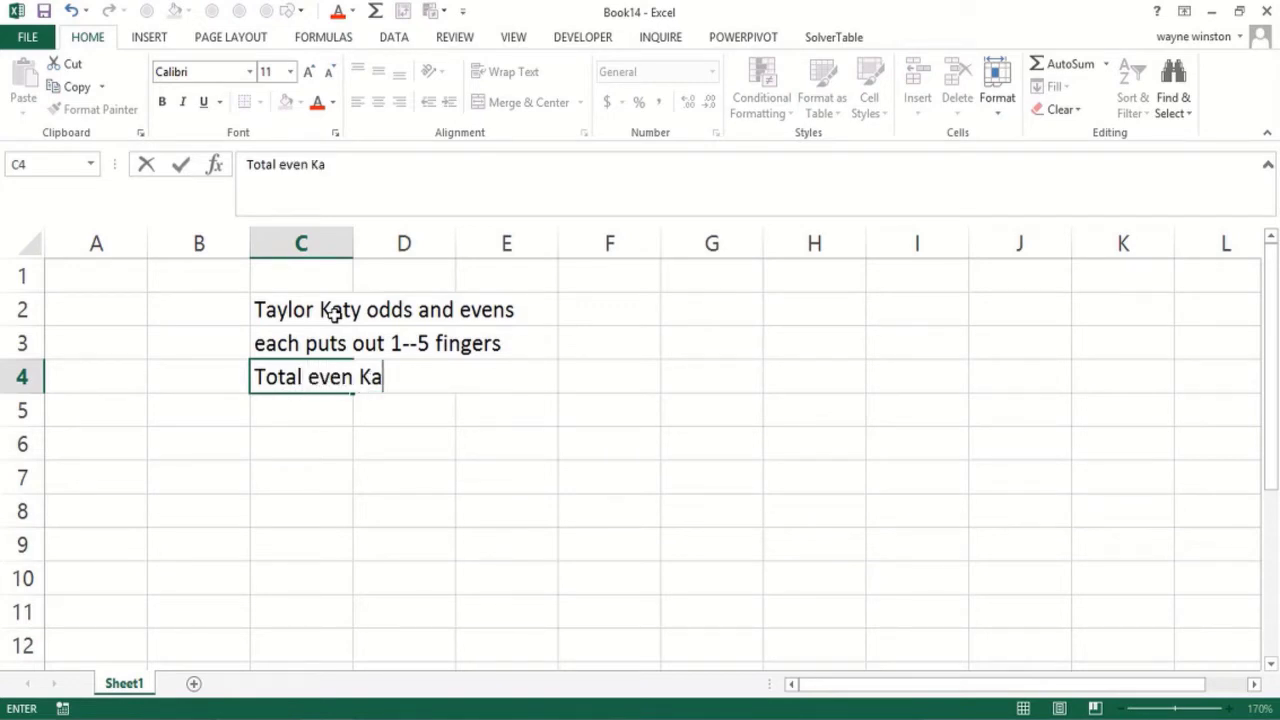
{"action": "type", "text": "ty wins"}
{"action": "key", "text": "Return"}
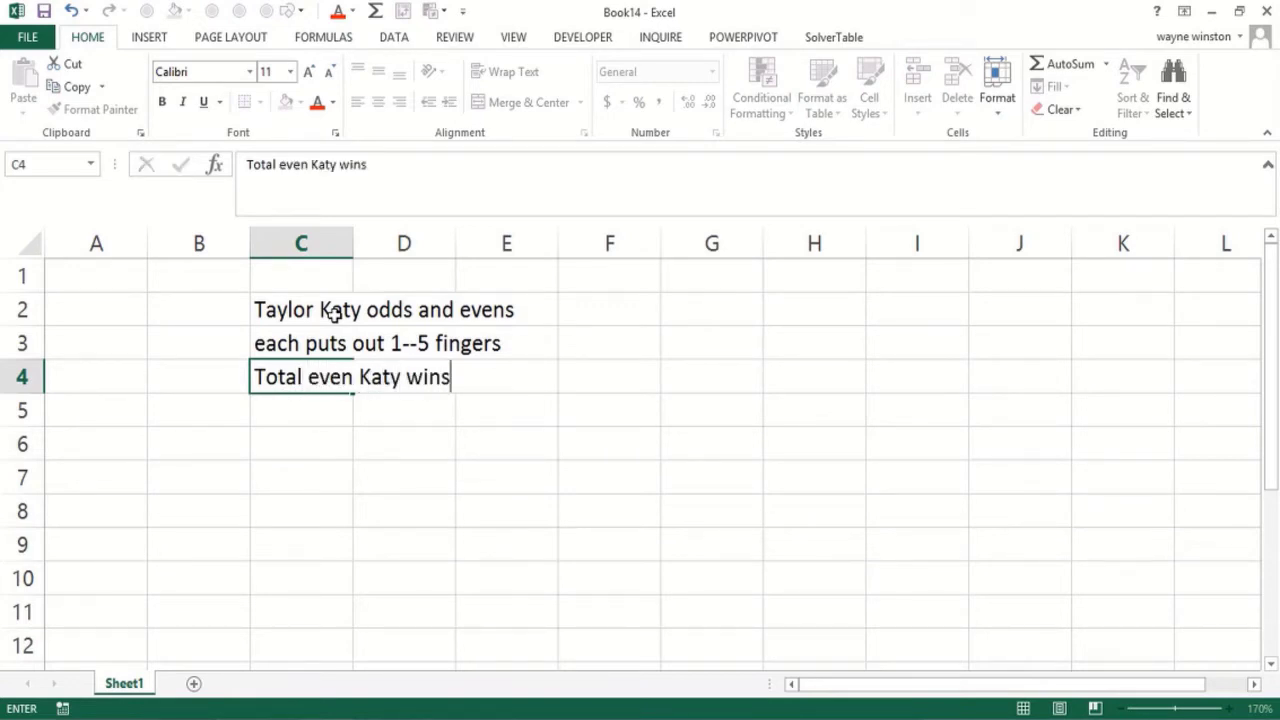
Enter the rule "Total odd Taylor wins" in cell C5
{"action": "type", "text": "Total"}
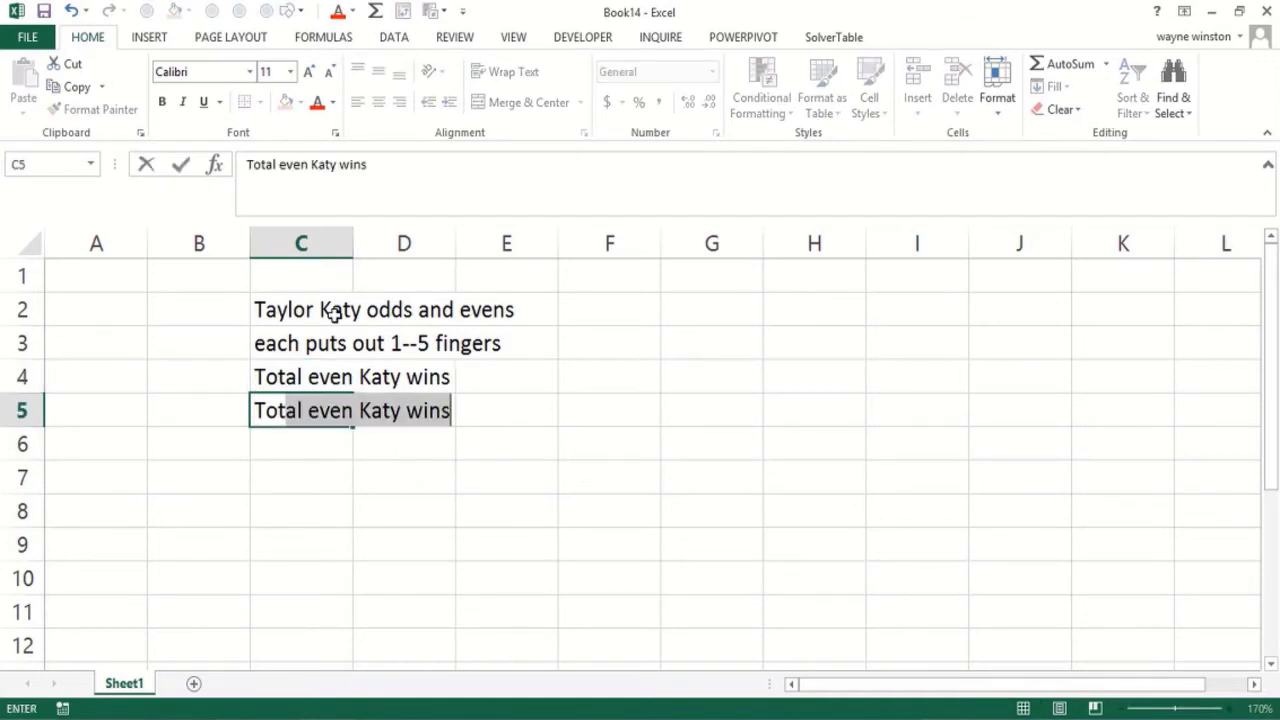
{"action": "type", "text": " odd taylo"}
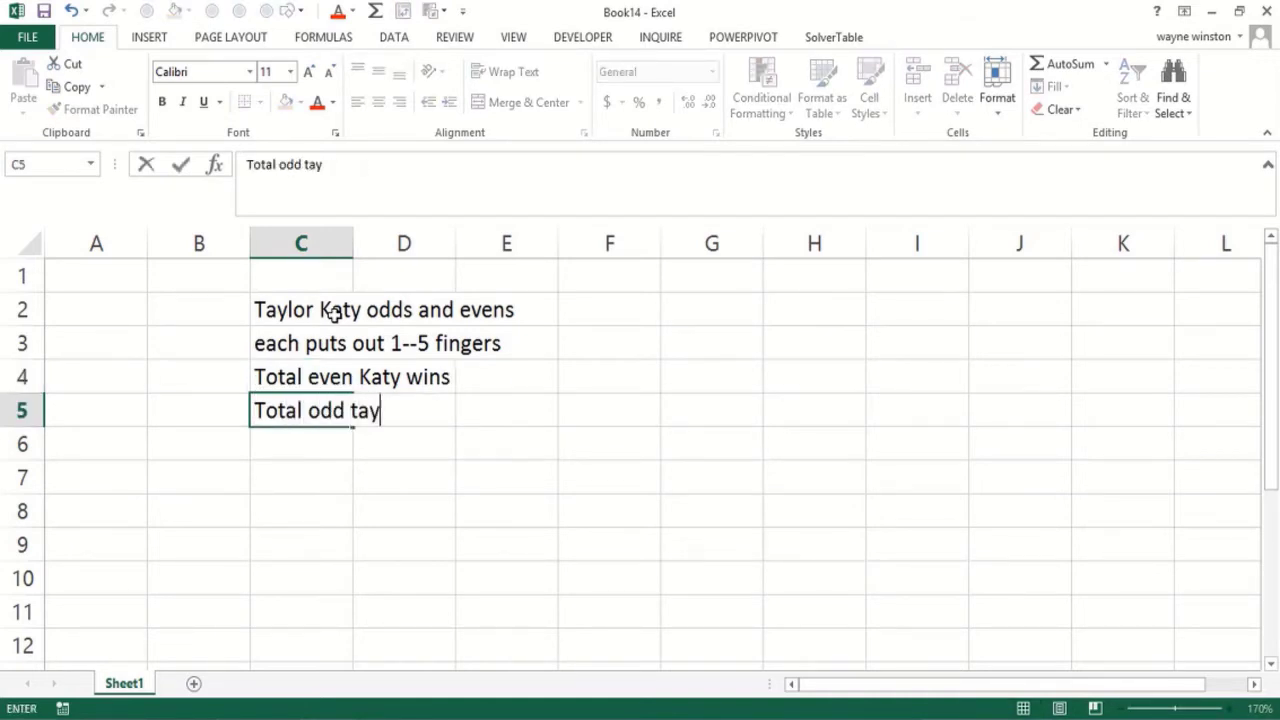
{"action": "key", "text": "BackSpace"}
{"action": "key", "text": "BackSpace"}
{"action": "key", "text": "BackSpace"}
{"action": "key", "text": "BackSpace"}
{"action": "key", "text": "BackSpace"}
{"action": "type", "text": "Taylor"}
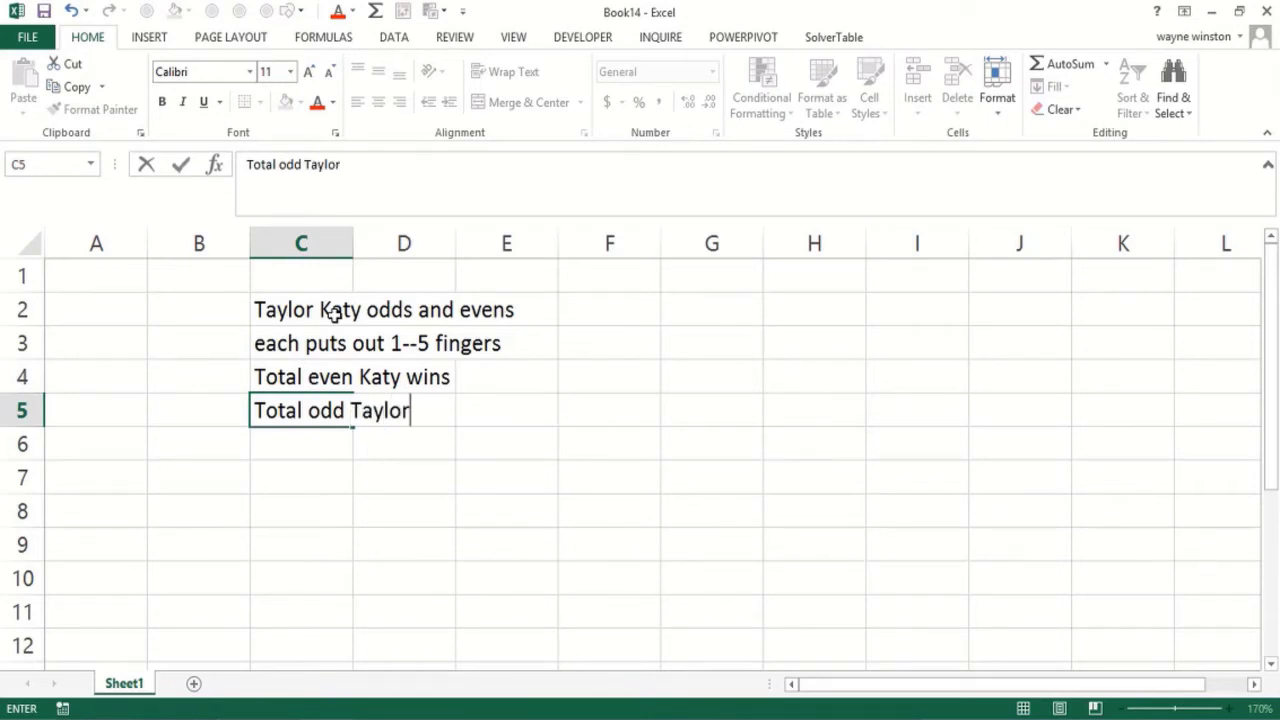
{"action": "type", "text": " wins"}
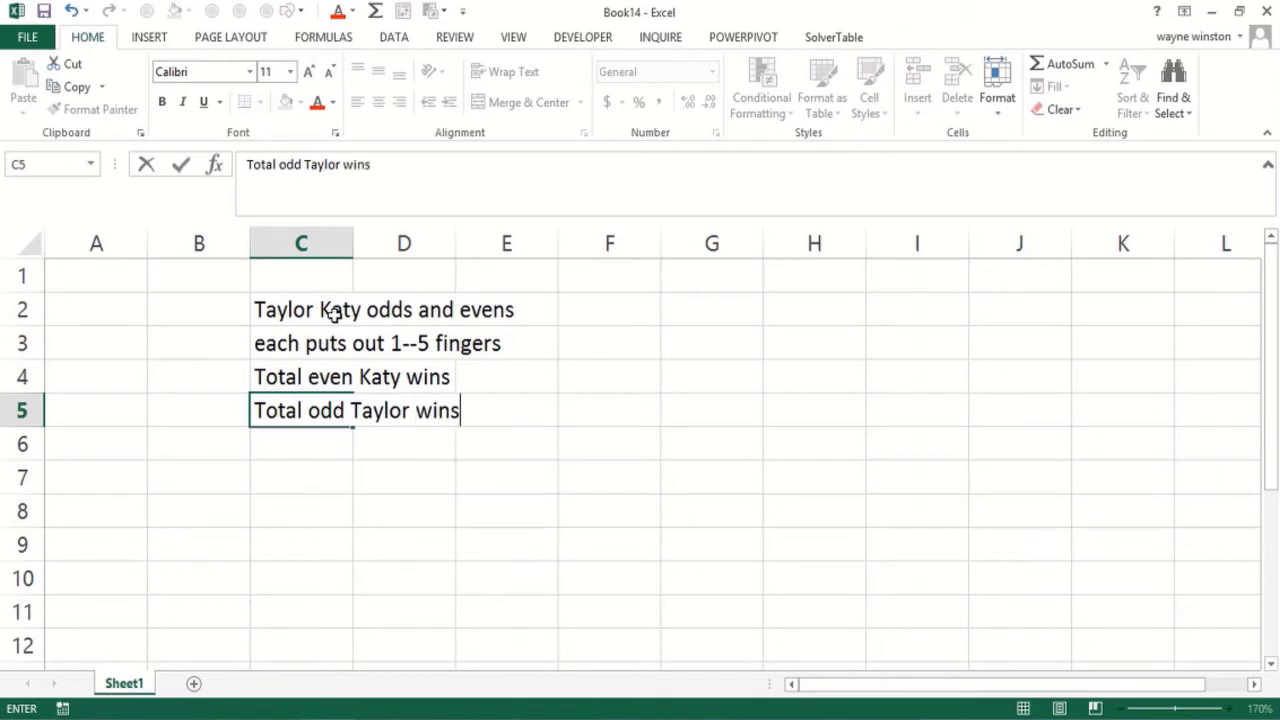
{"action": "key", "text": "Return"}
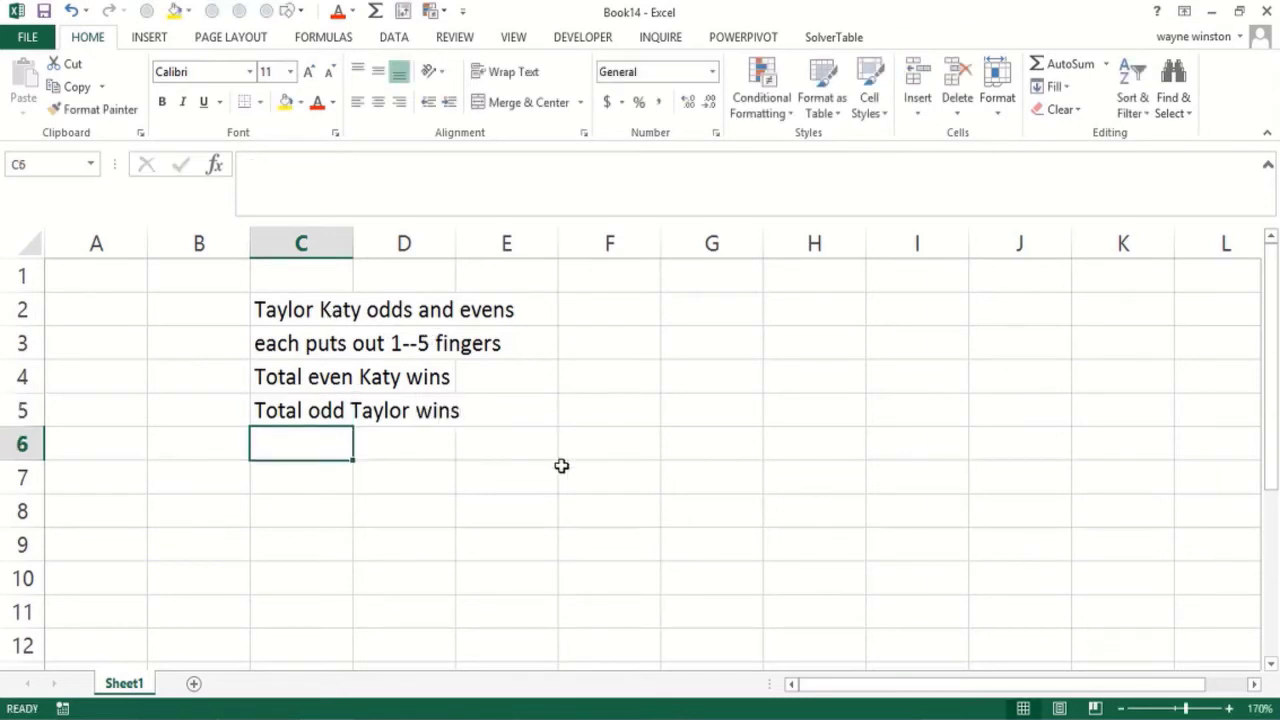
Label the rows of the game table with "Taylor" in cell E7
{"action": "double_click", "coordinate": [486, 480]}
{"action": "type", "text": "Taylor"}
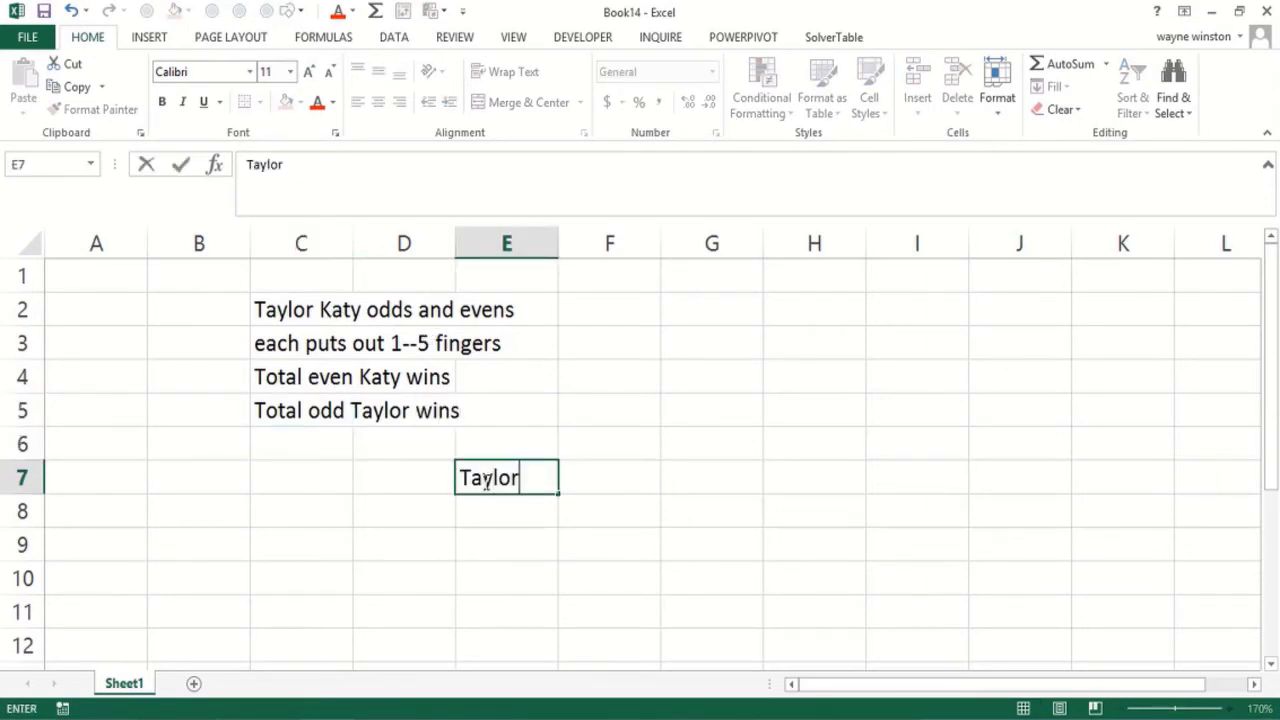
{"action": "key", "text": "Right"}
Enter the row numbers 1, 2, 3, 3, 4 and 5 down cells F6 to F11
{"action": "key", "text": "Up"}
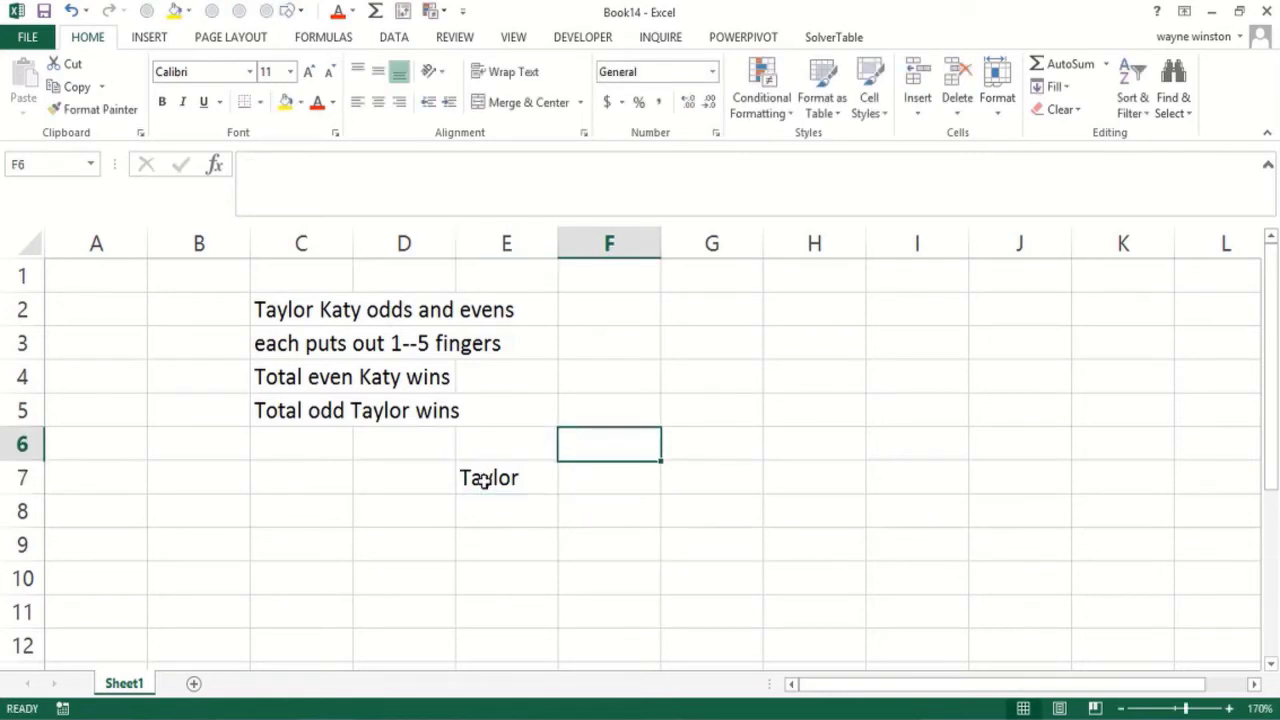
{"action": "type", "text": "1"}
{"action": "key", "text": "Return"}
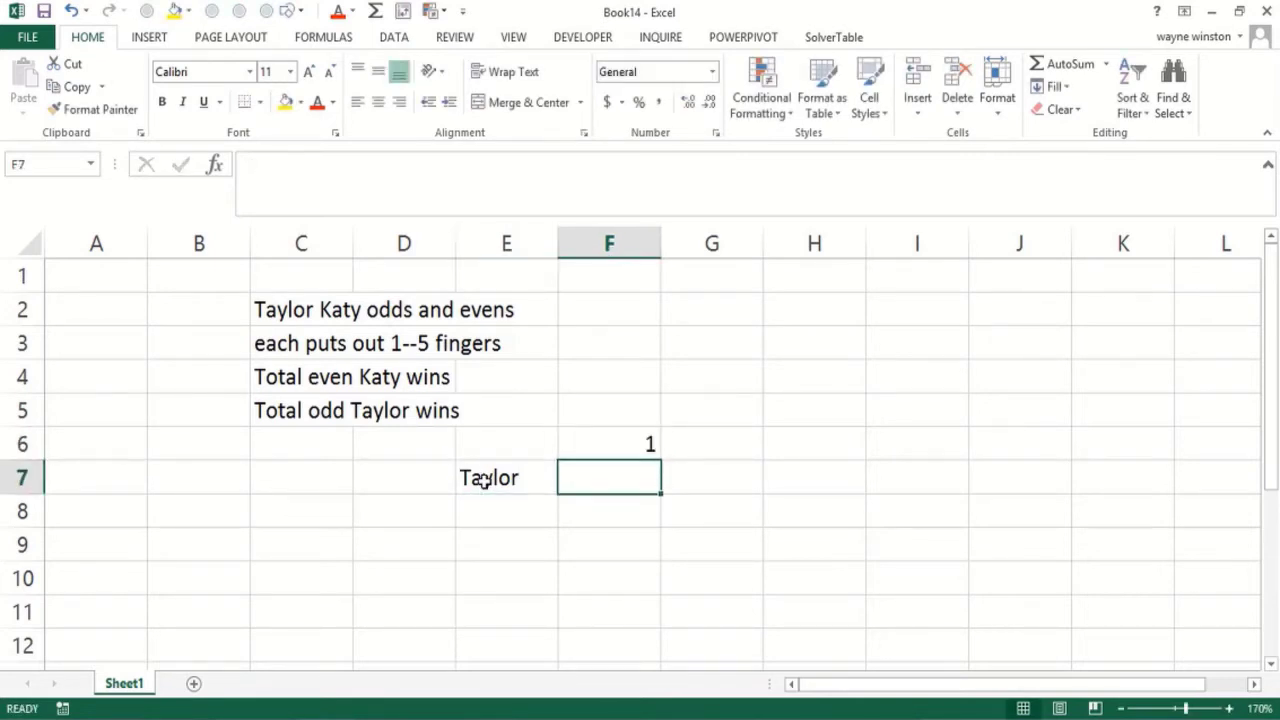
{"action": "key", "text": "F2"}
{"action": "type", "text": "2"}
{"action": "key", "text": "Return"}
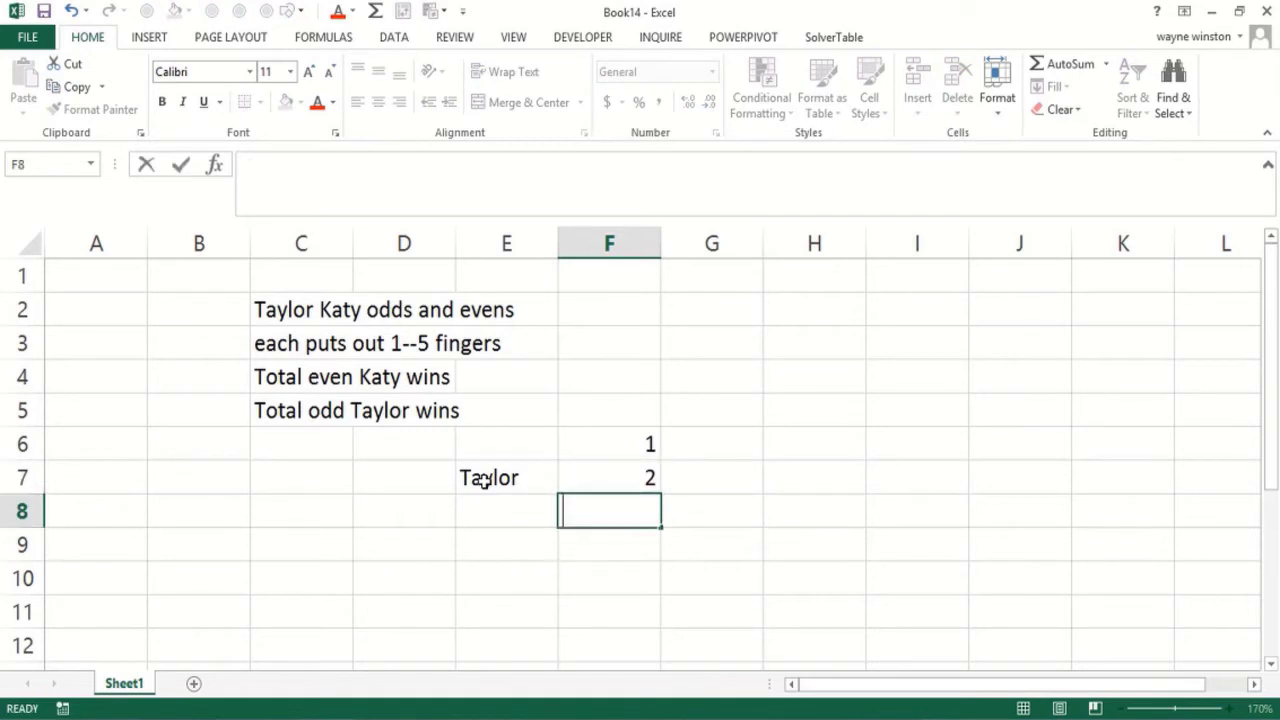
{"action": "type", "text": "3"}
{"action": "key", "text": "Return"}
{"action": "type", "text": "3"}
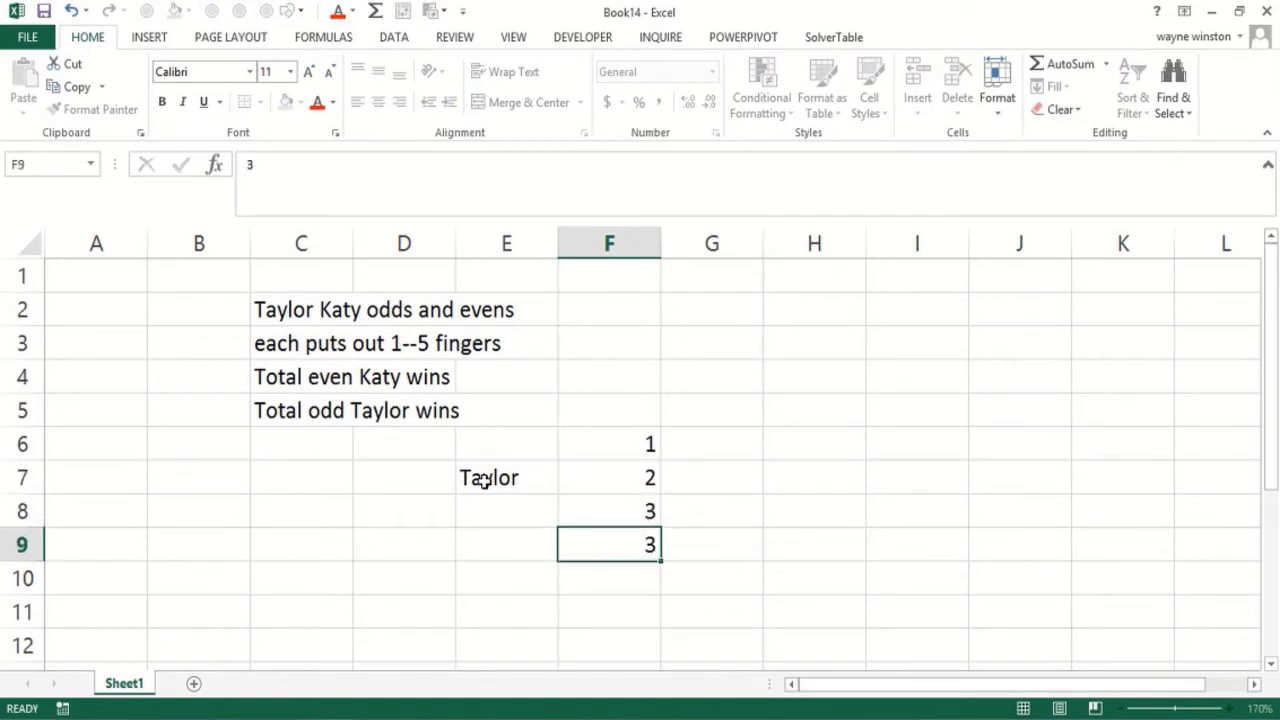
{"action": "key", "text": "Return"}
{"action": "type", "text": "4"}
{"action": "key", "text": "Return"}
{"action": "type", "text": "5"}
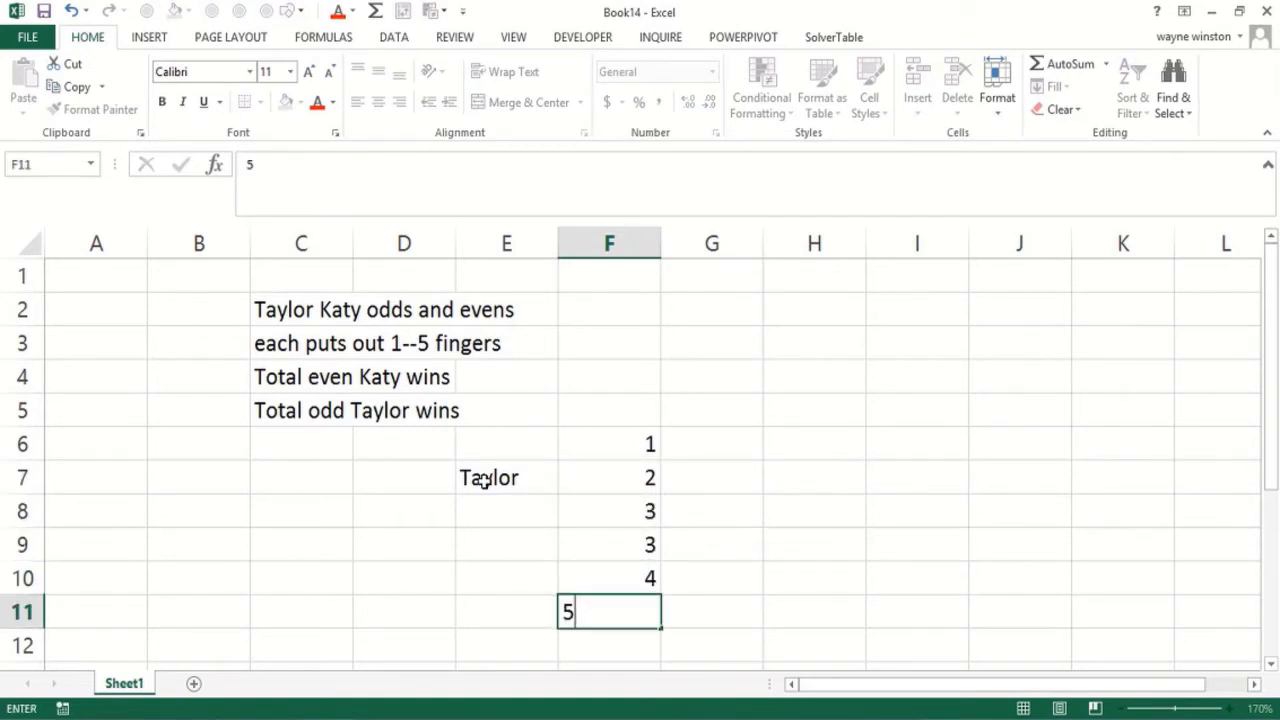
{"action": "key", "text": "Up"}
Enter the column numbers 1, 2, 3, 4 and 5 across cells G5 to K5
{"action": "key", "text": "Up"}
{"action": "key", "text": "Up"}
{"action": "key", "text": "Up"}
{"action": "key", "text": "Up"}
{"action": "key", "text": "Up"}
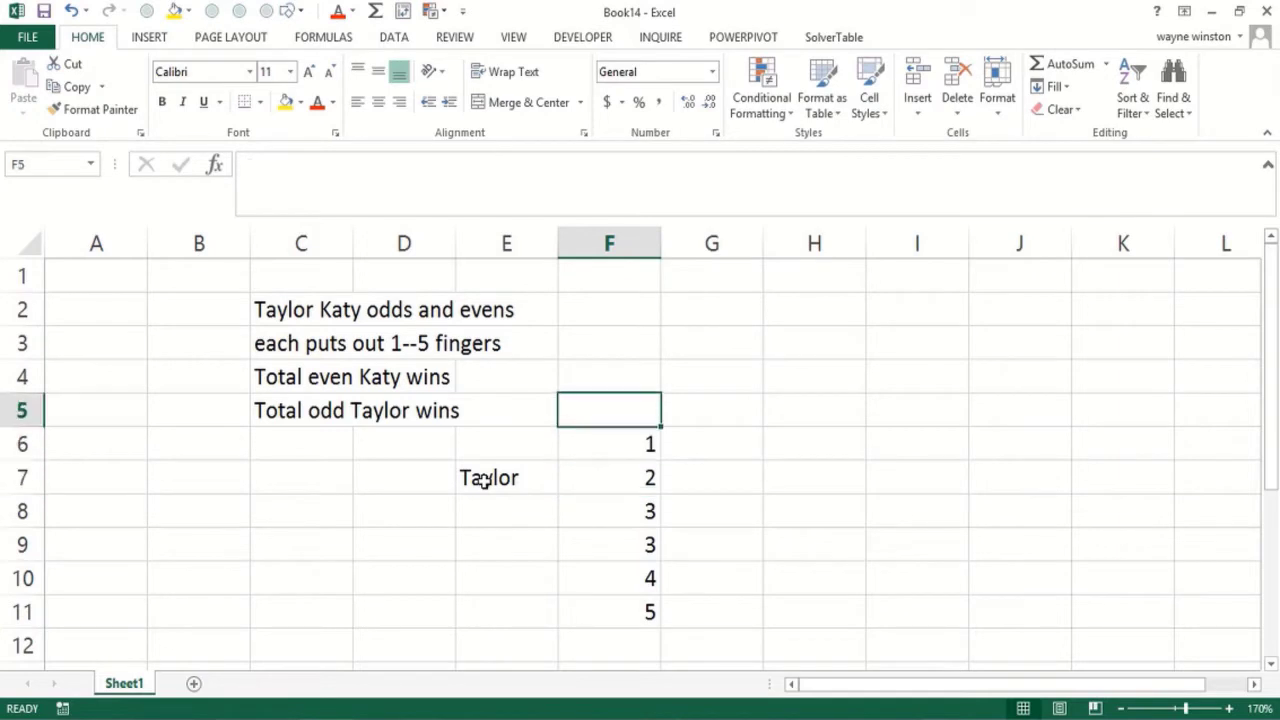
{"action": "key", "text": "Right"}
{"action": "type", "text": "1"}
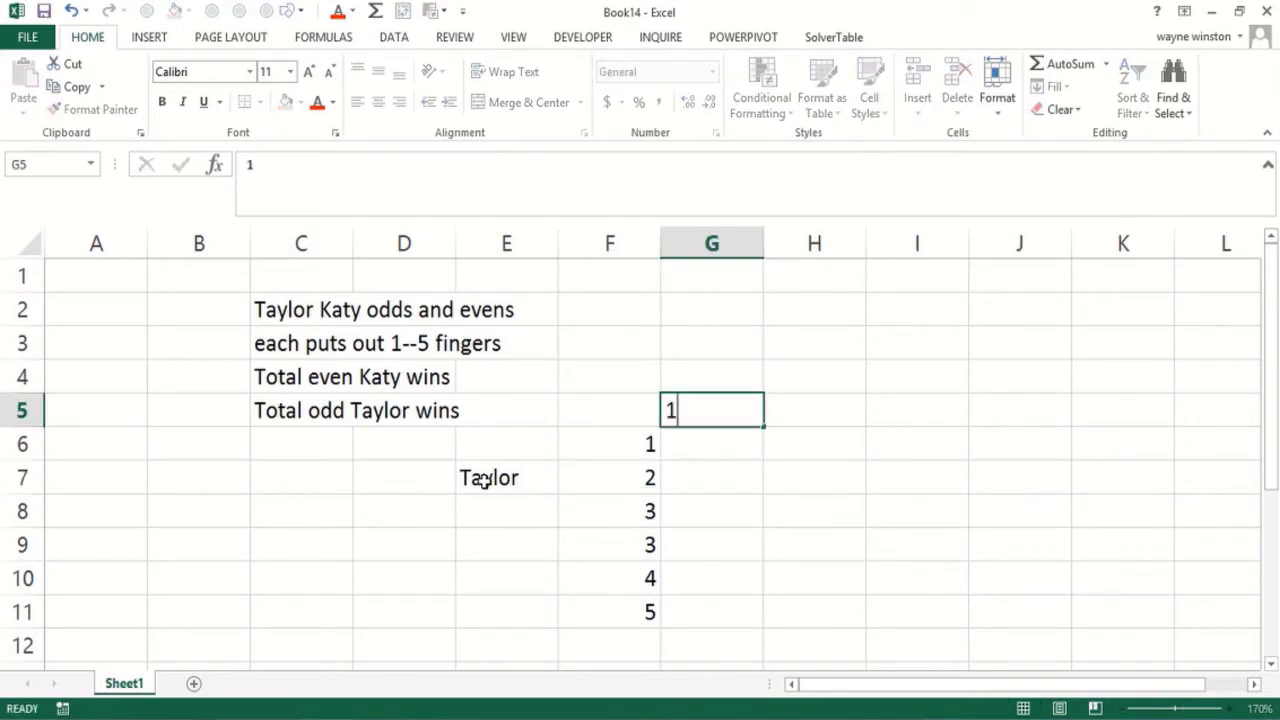
{"action": "key", "text": "Right"}
{"action": "type", "text": "2"}
{"action": "key", "text": "ctrl+Return"}
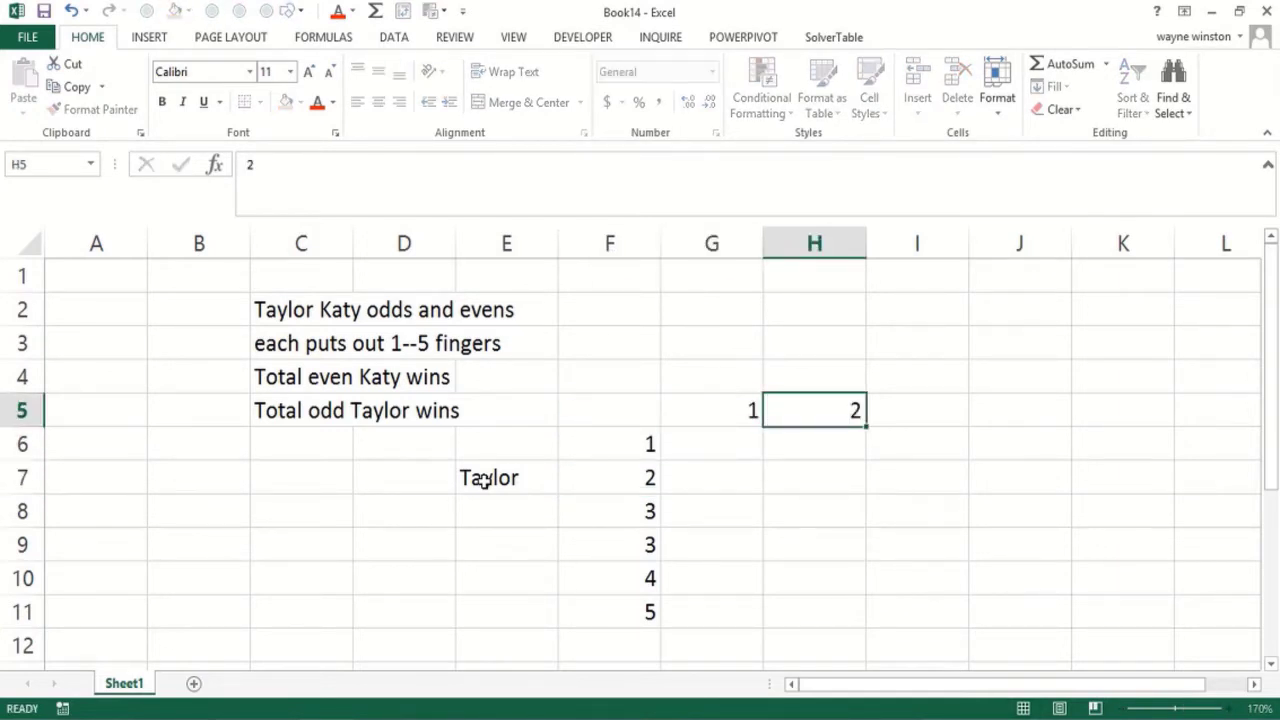
{"action": "key", "text": "Right"}
{"action": "type", "text": "3"}
{"action": "key", "text": "ctrl+Return"}
{"action": "key", "text": "Right"}
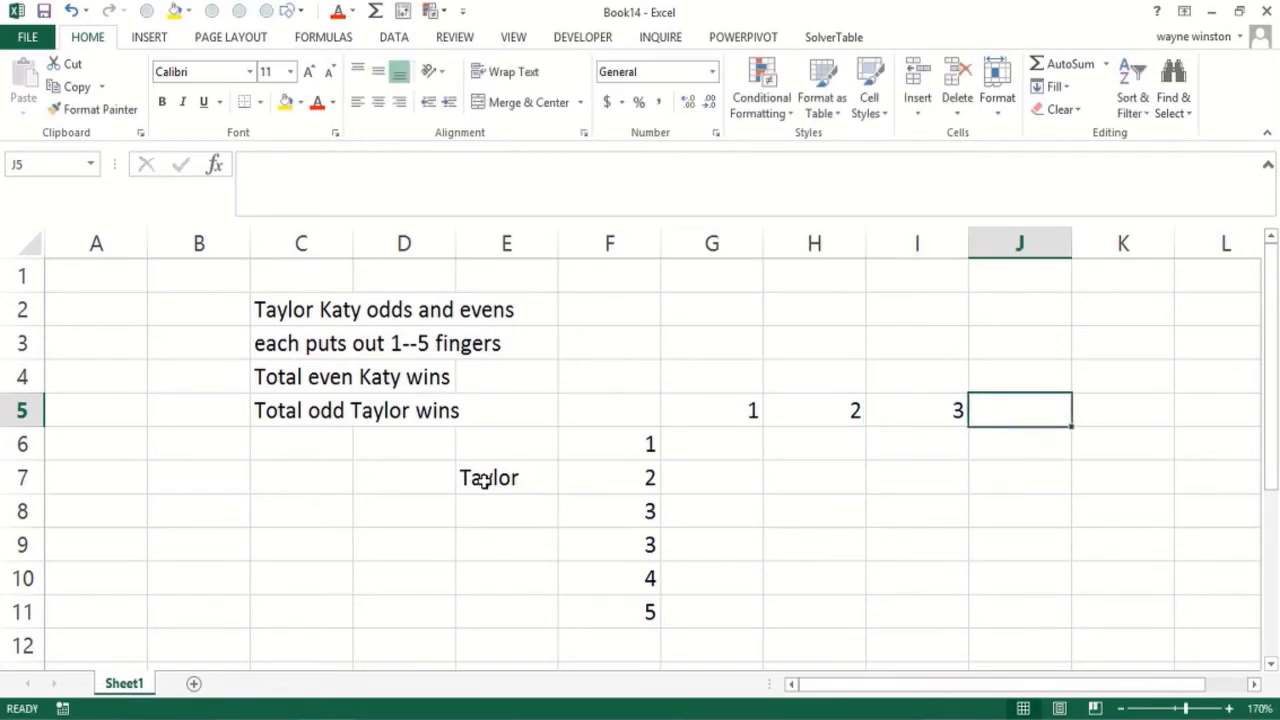
{"action": "type", "text": "4"}
{"action": "key", "text": "Right"}
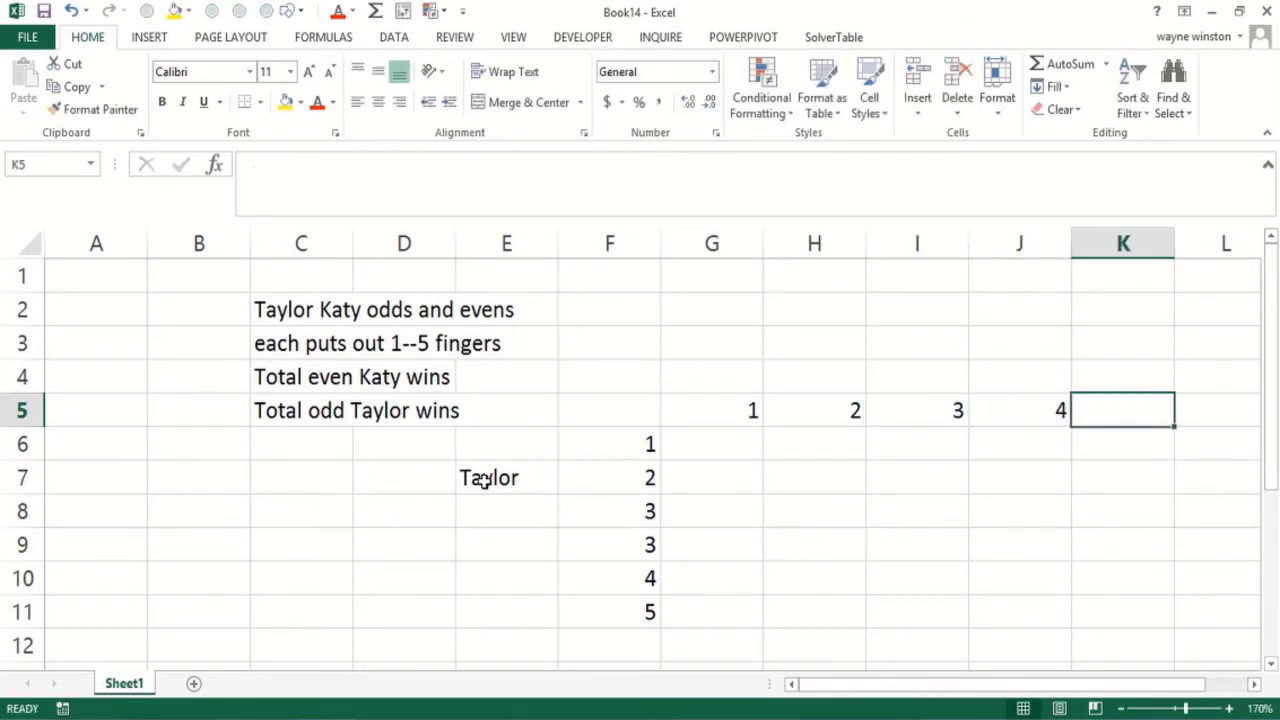
{"action": "type", "text": "5"}
{"action": "key", "text": "ctrl+Return"}
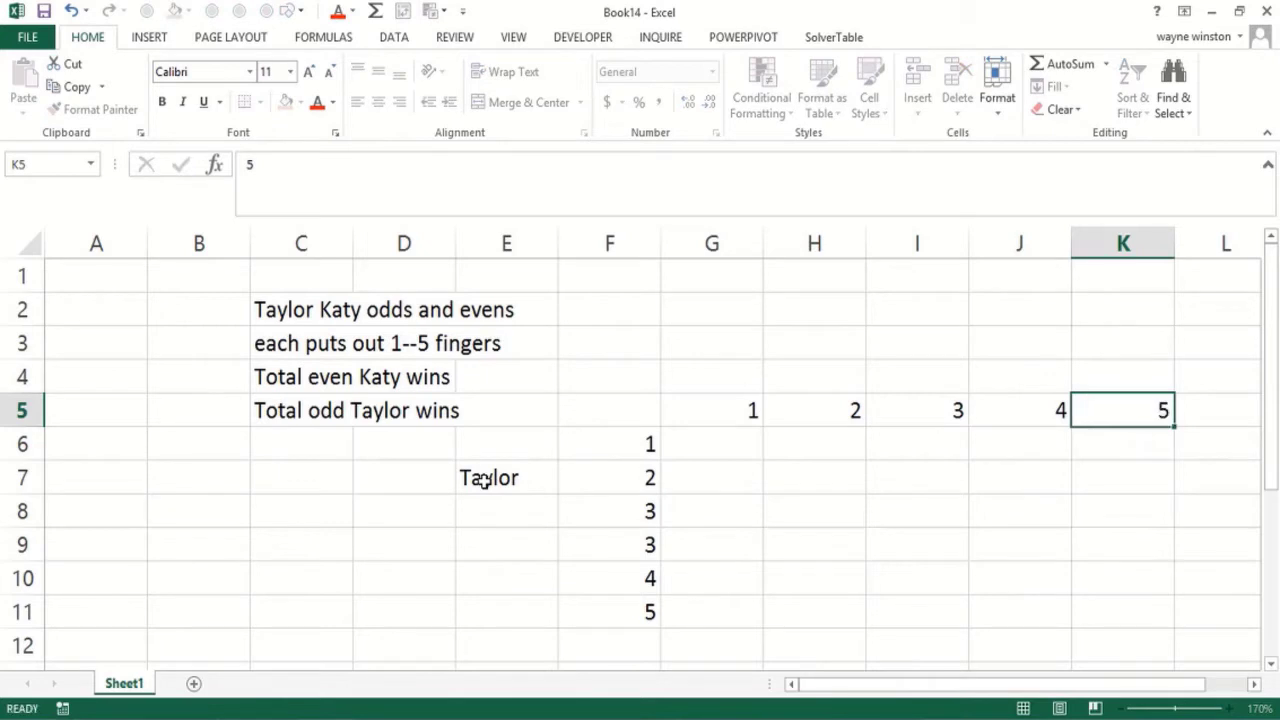
Label the columns of the game table with "Katy" in cell H4
{"action": "key", "text": "Down"}
{"action": "key", "text": "Left"}
{"action": "key", "text": "Left"}
{"action": "key", "text": "Left"}
{"action": "key", "text": "Up"}
{"action": "key", "text": "Up"}
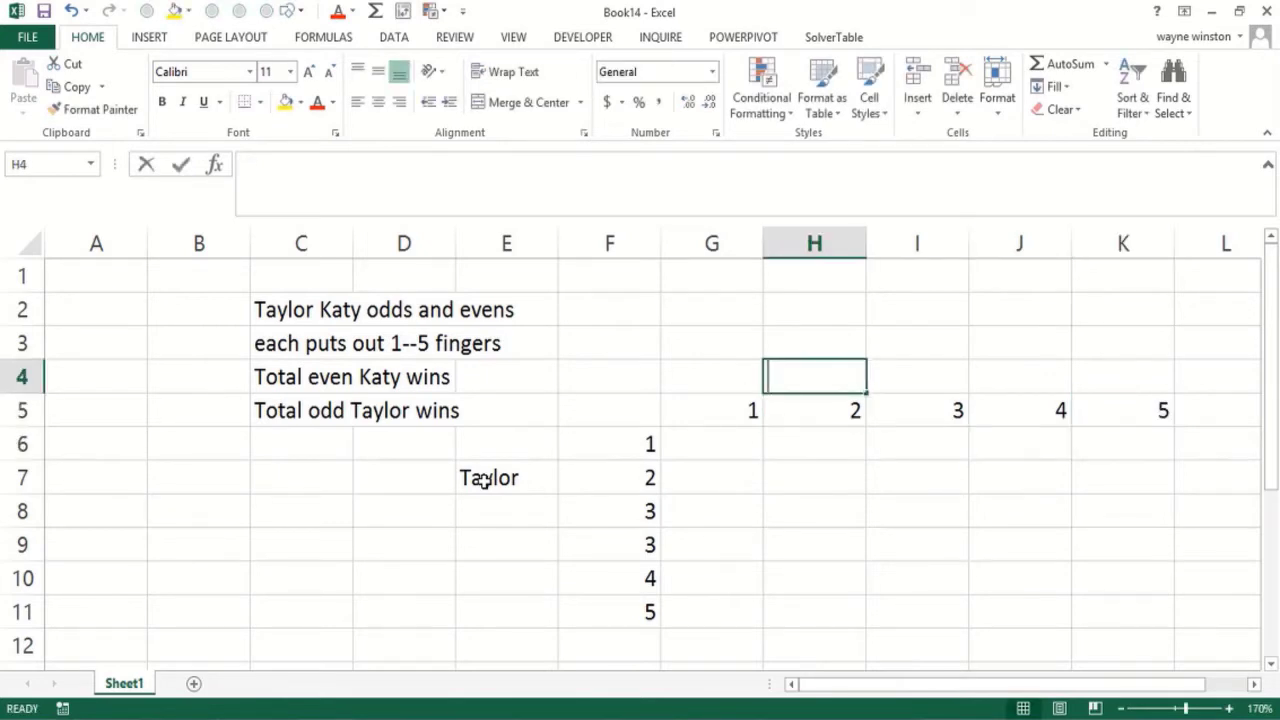
{"action": "type", "text": "Katy"}
{"action": "key", "text": "Return"}
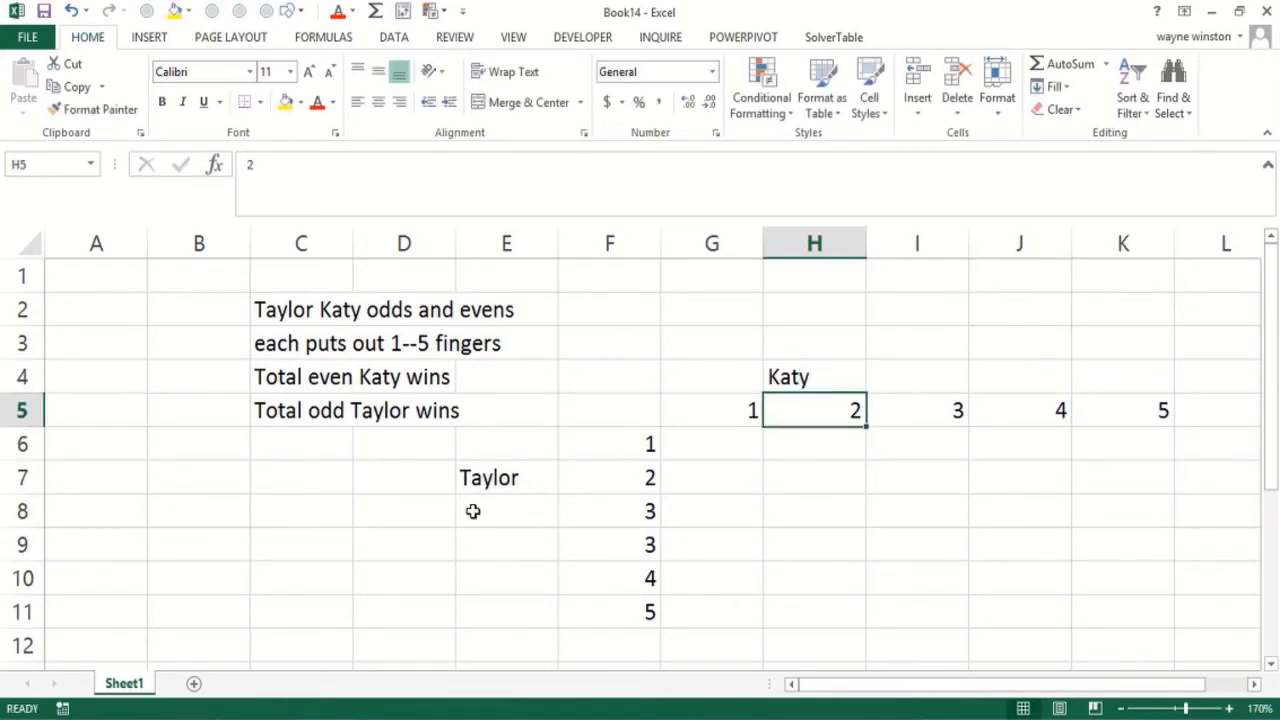
{"action": "left_click", "coordinate": [727, 435]}
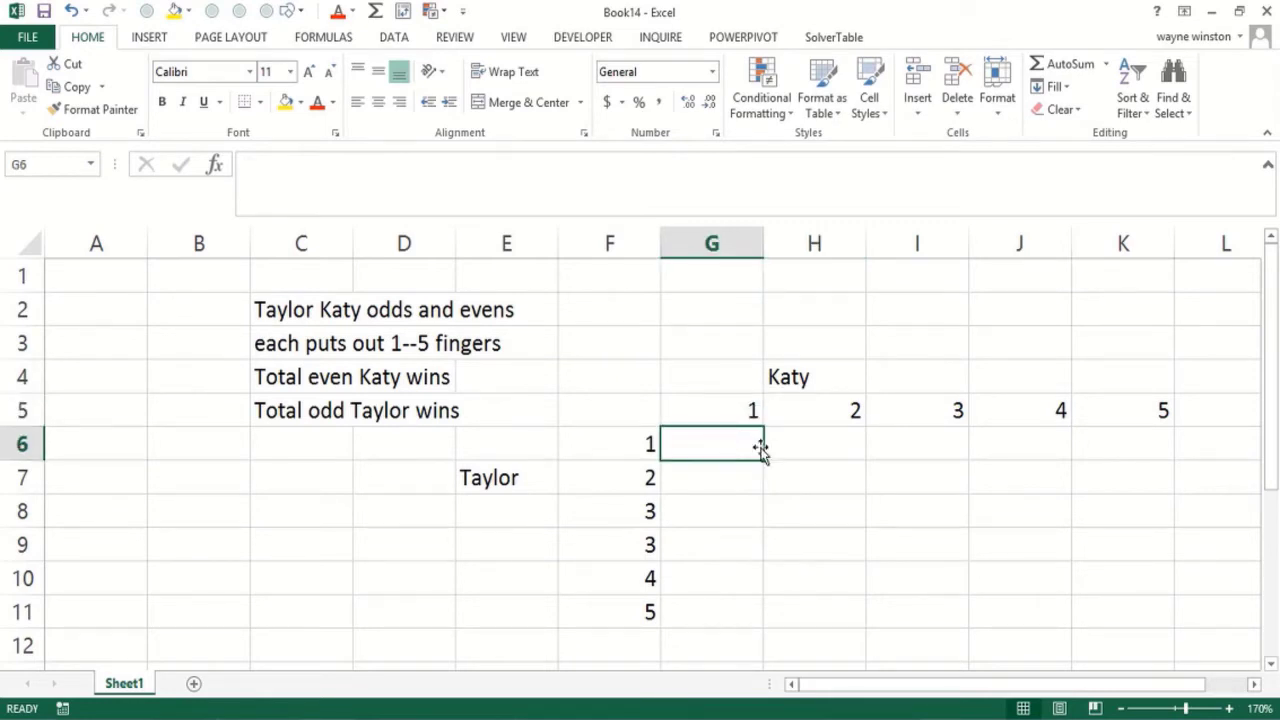
{"action": "left_click", "coordinate": [634, 453]}
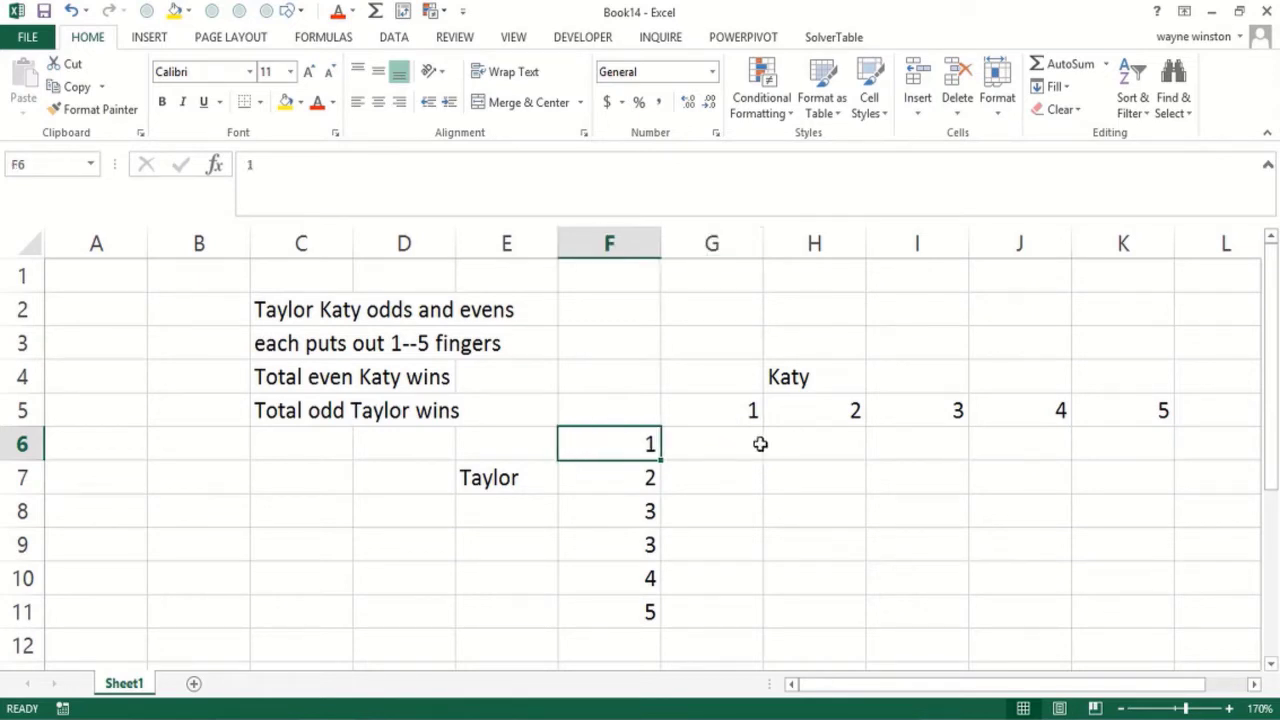
{"action": "left_click", "coordinate": [809, 440]}
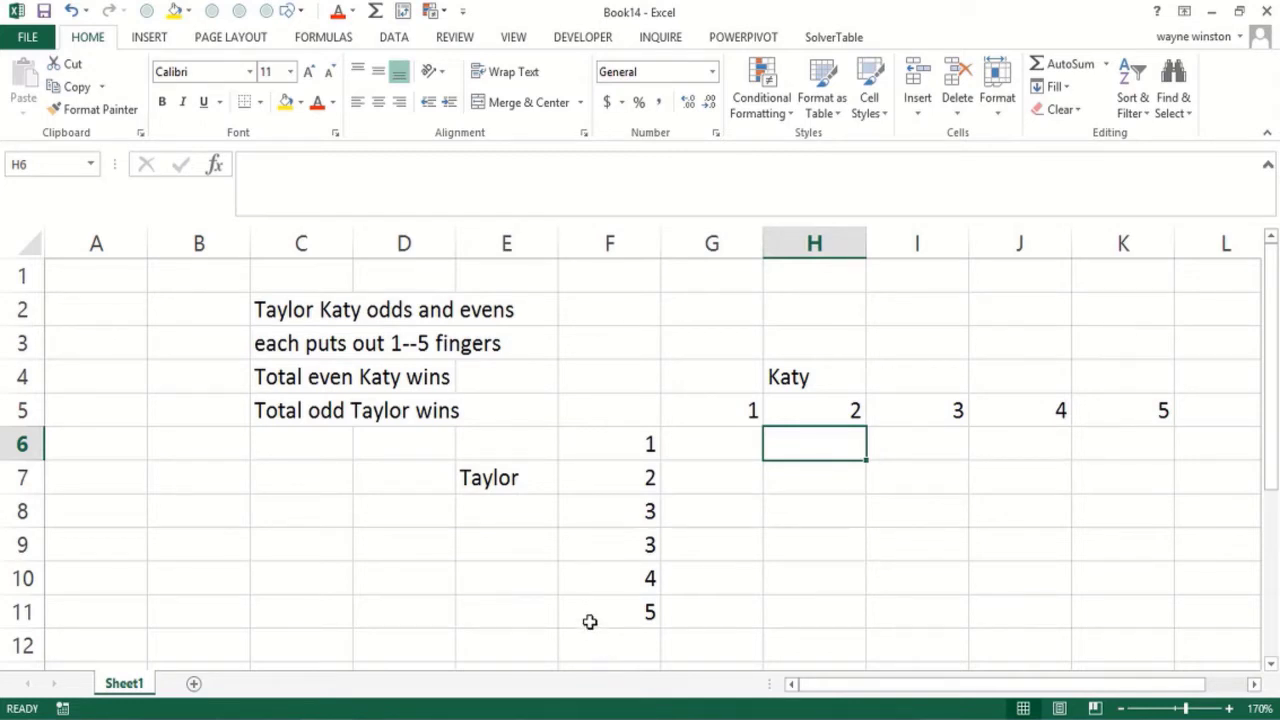
{"action": "left_click", "coordinate": [709, 443]}
{"action": "type", "text": "Katy"}
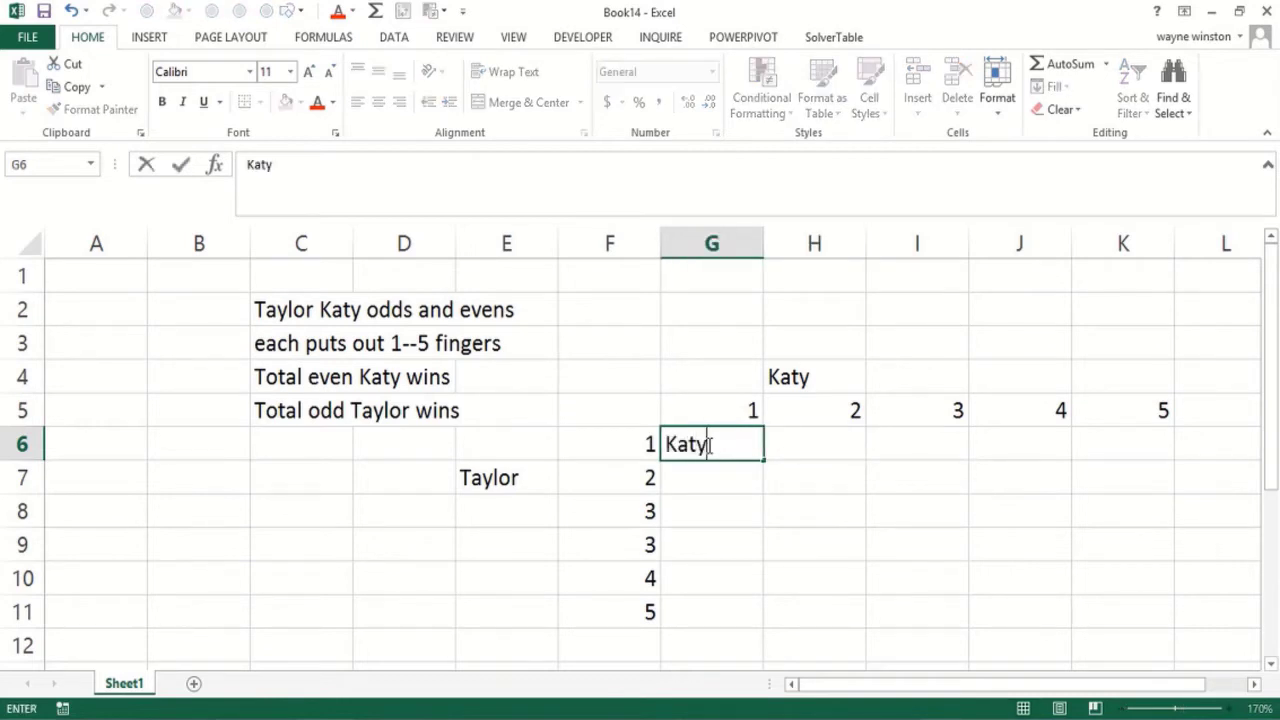
{"action": "key", "text": "Tab"}
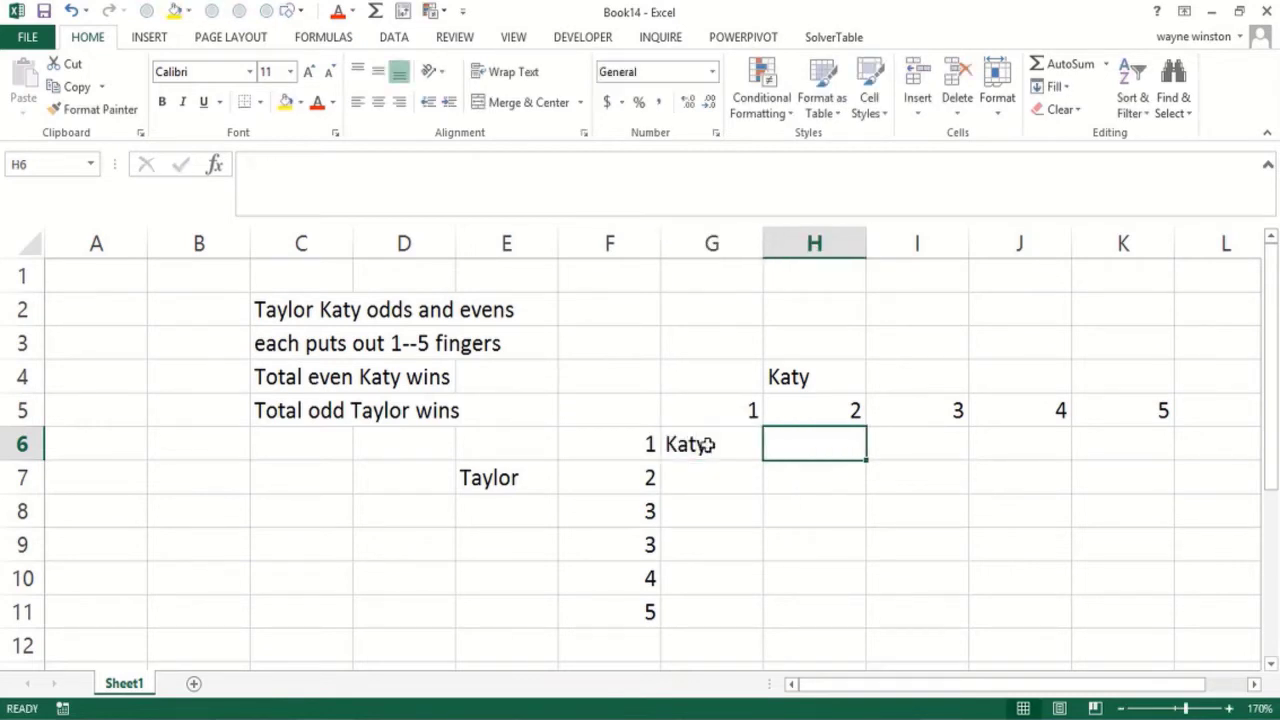
{"action": "type", "text": "Taylo"}
{"action": "key", "text": "BackSpace"}
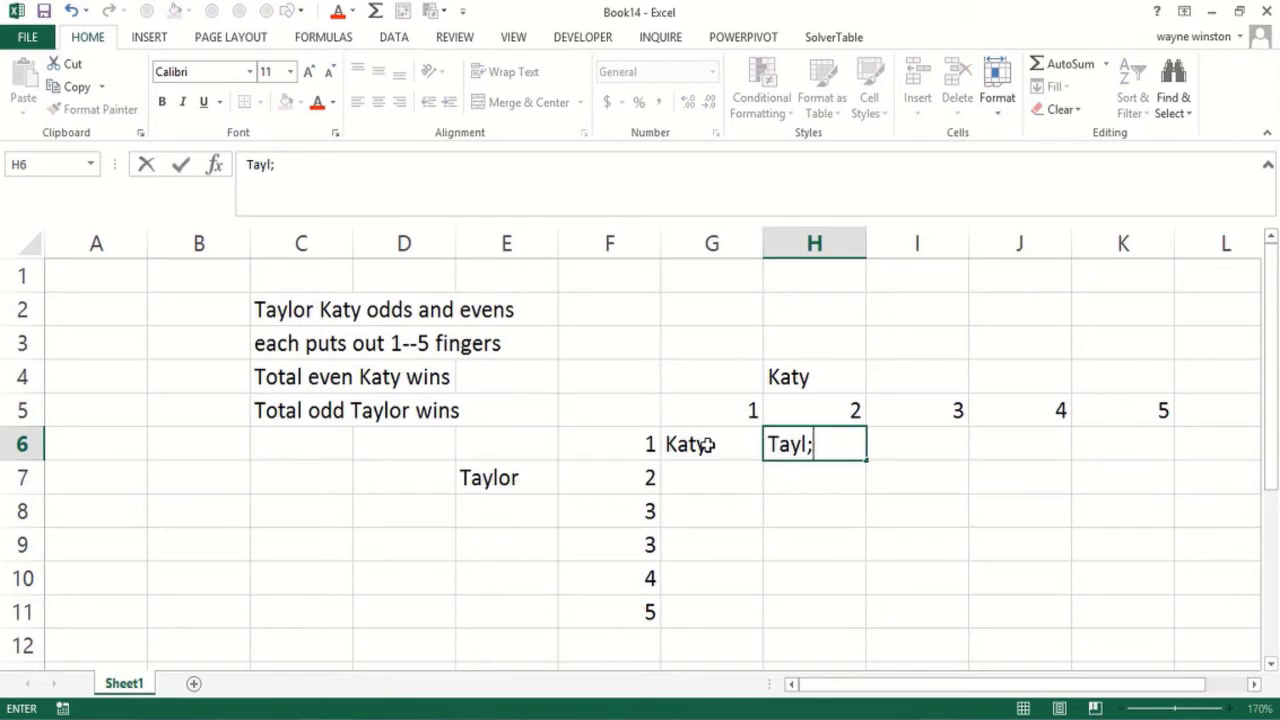
{"action": "type", "text": "or"}
{"action": "key", "text": "Down"}
{"action": "key", "text": "Down"}
{"action": "key", "text": "Left"}
{"action": "key", "text": "Up"}
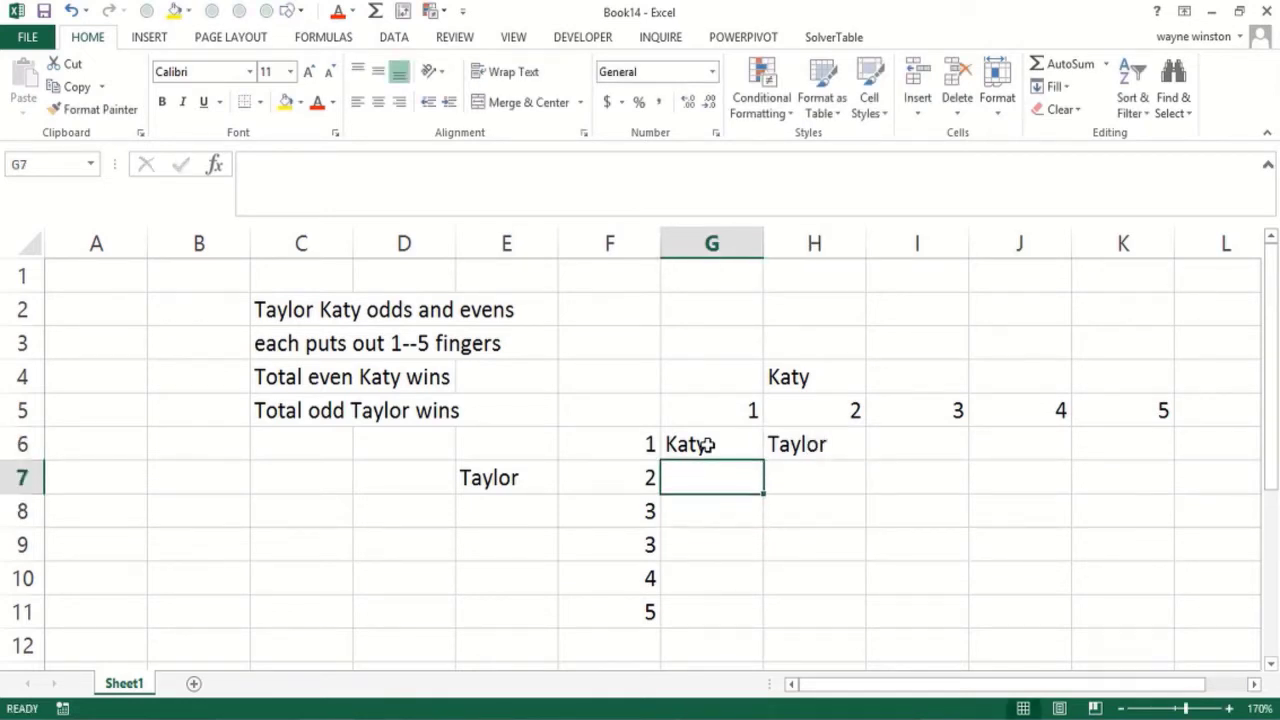
{"action": "key", "text": "Up"}
{"action": "key", "text": "shift+Right"}
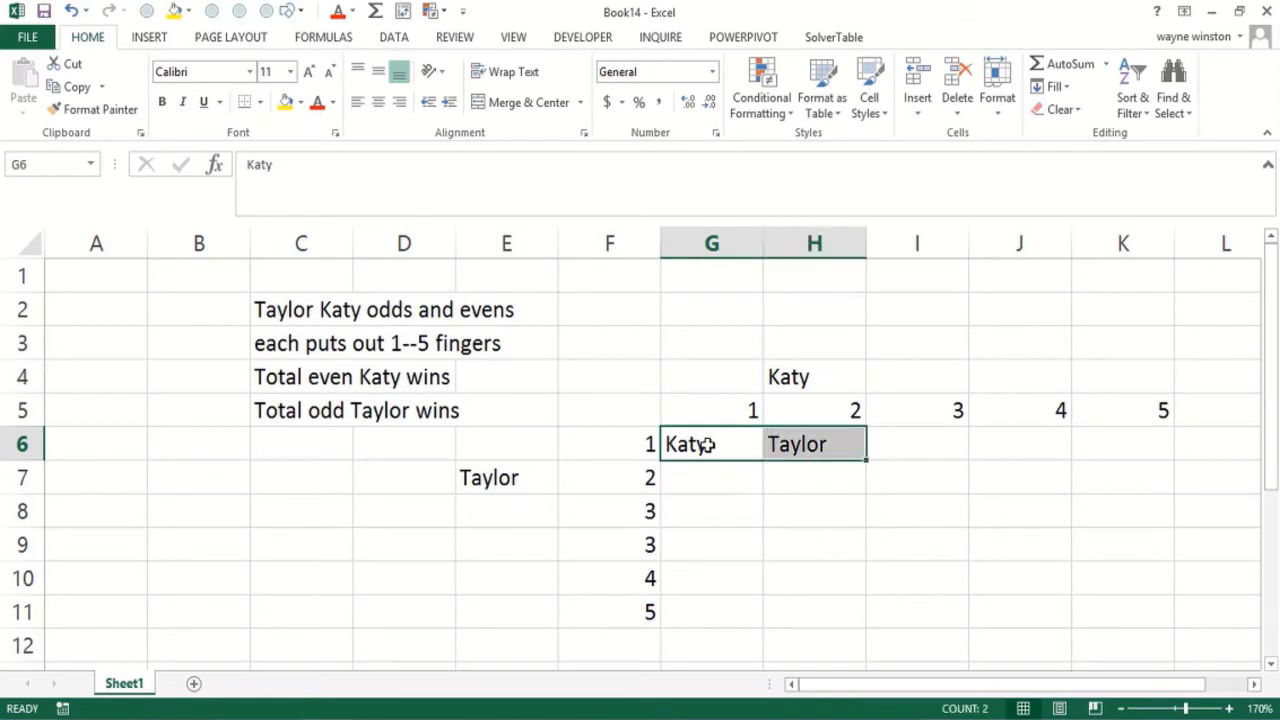
{"action": "key", "text": "Delete"}
Enter the example function text "mod(5,2)" in cell G1 as plain text
{"action": "key", "text": "Up"}
{"action": "key", "text": "Up"}
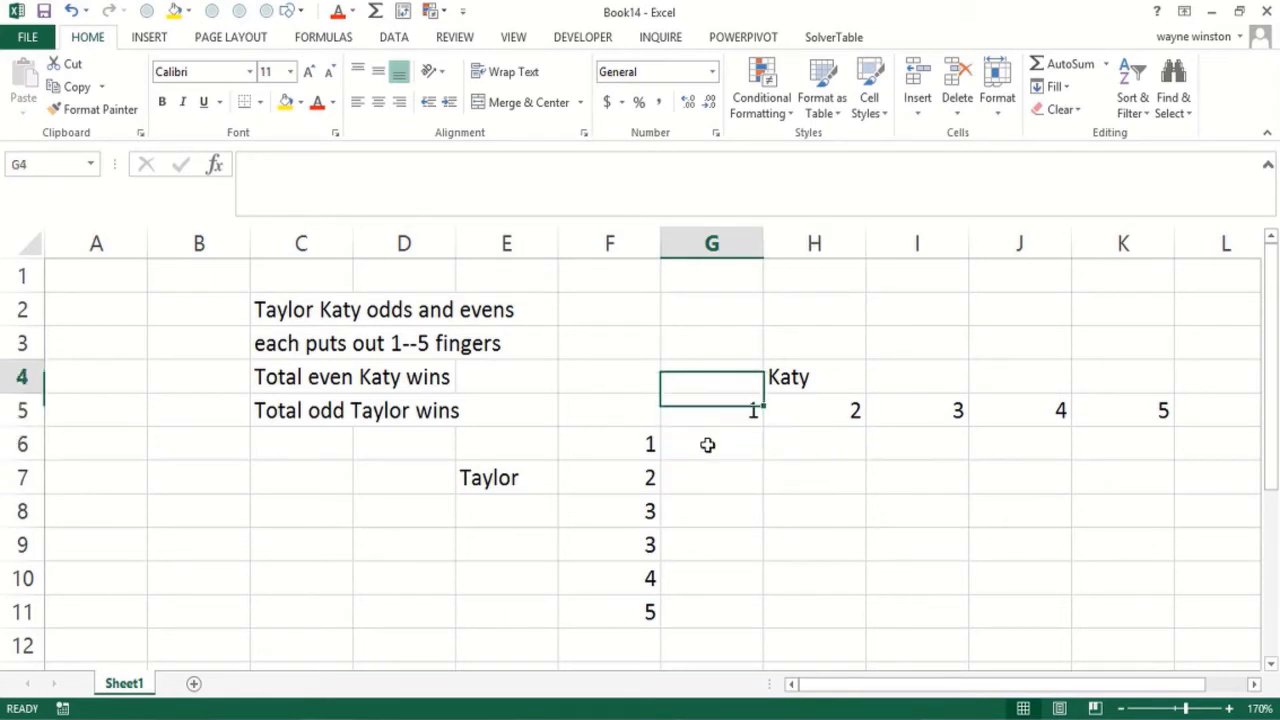
{"action": "key", "text": "Up"}
{"action": "key", "text": "Up"}
{"action": "key", "text": "Up"}
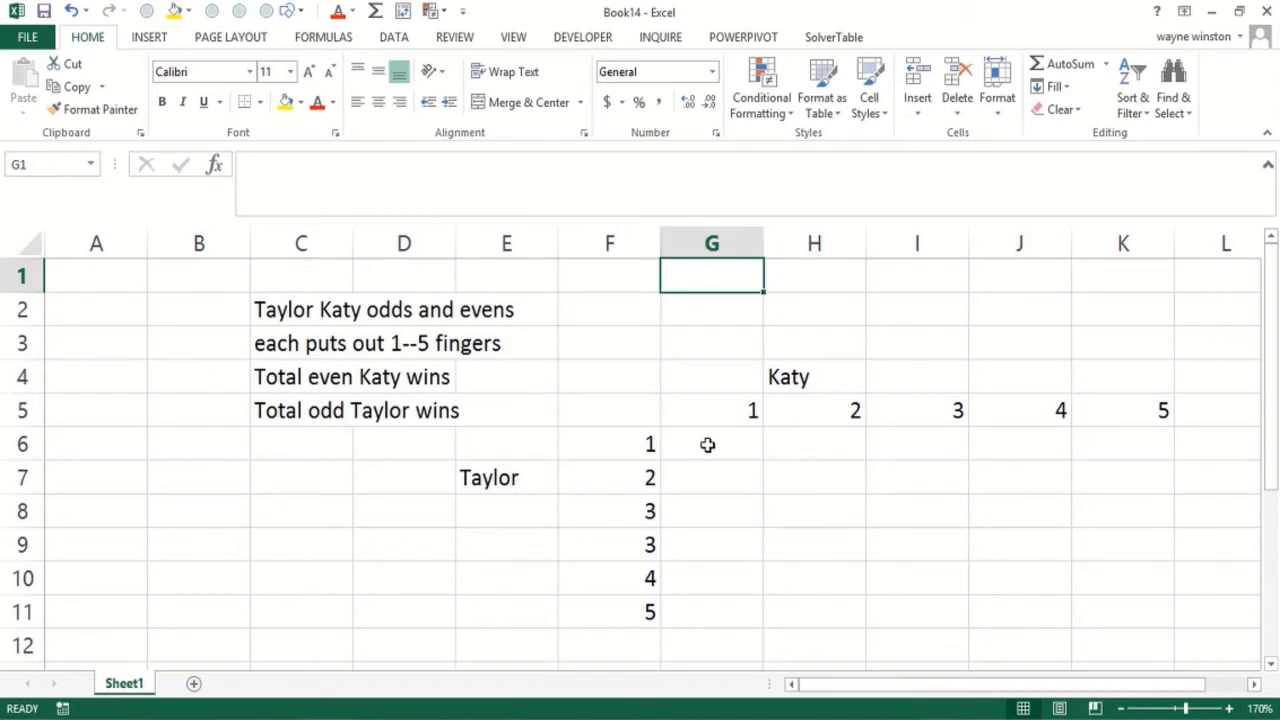
{"action": "type", "text": "'mod"}
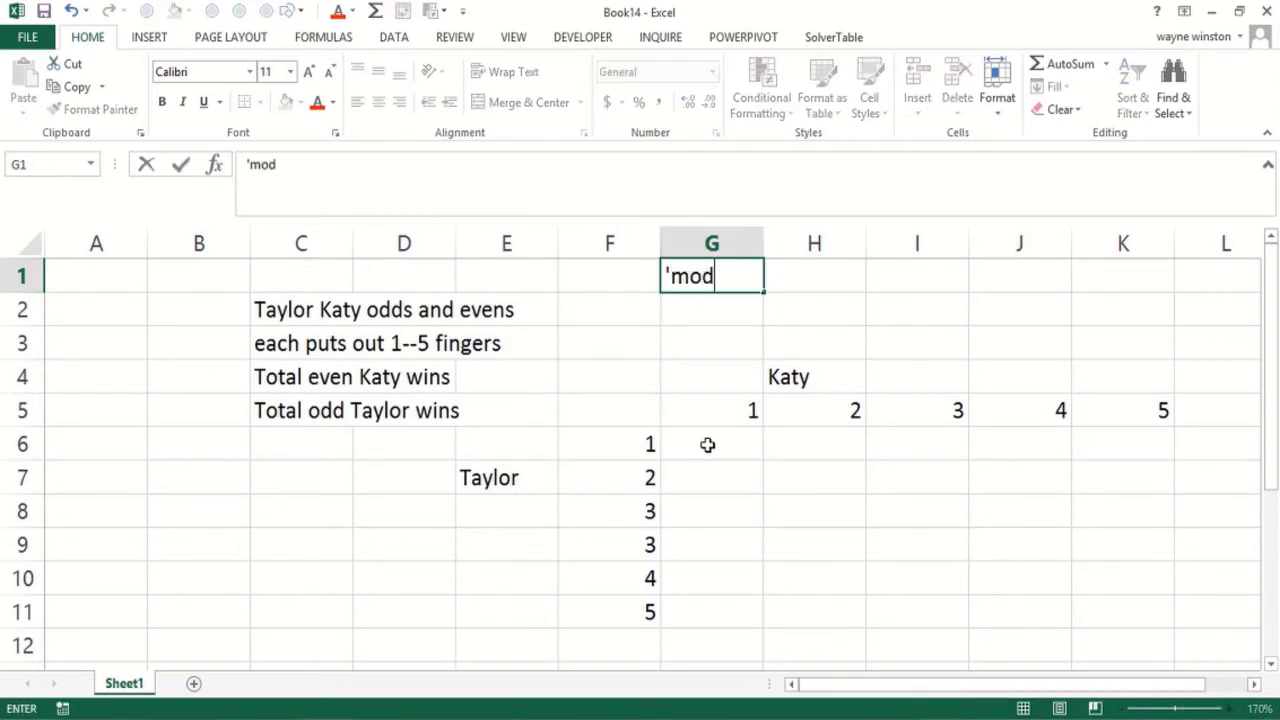
{"action": "type", "text": "(5,2)"}
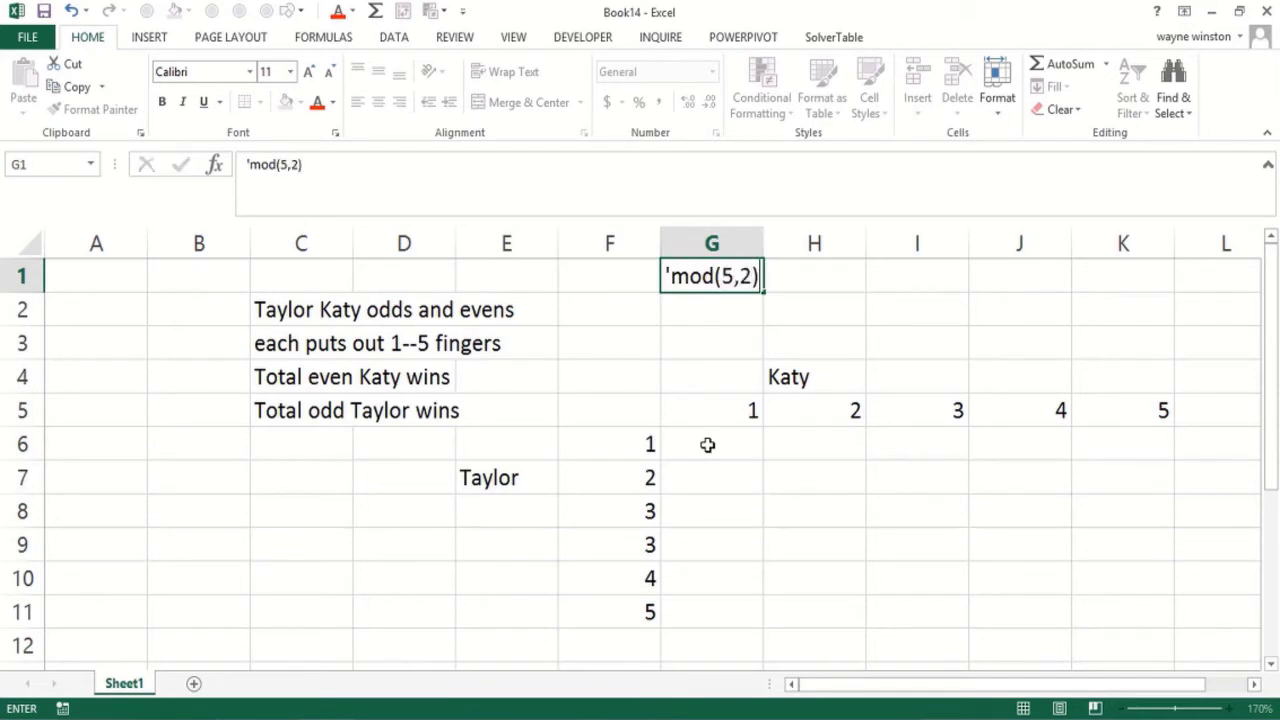
{"action": "key", "text": "Return"}
Explain the example in cell G2 with the note "gives remainder when 5 is divided by 2=1"
{"action": "type", "text": "gives "}
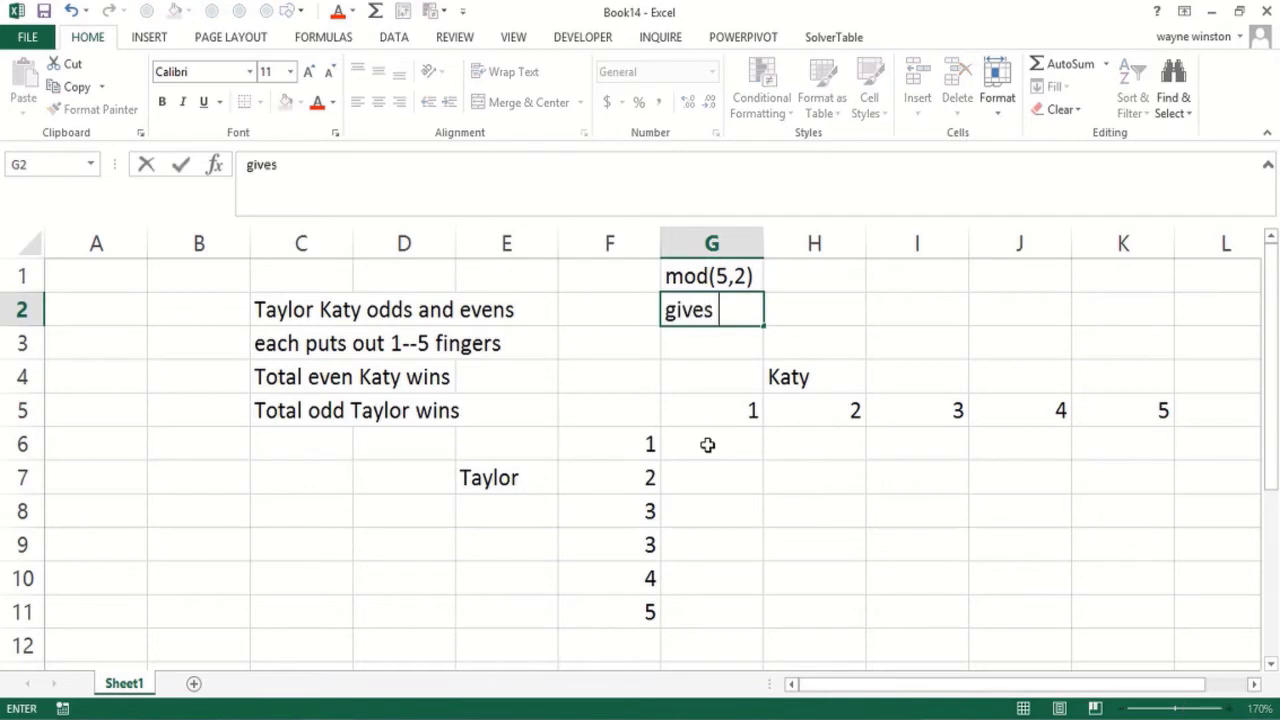
{"action": "type", "text": "remainder wh"}
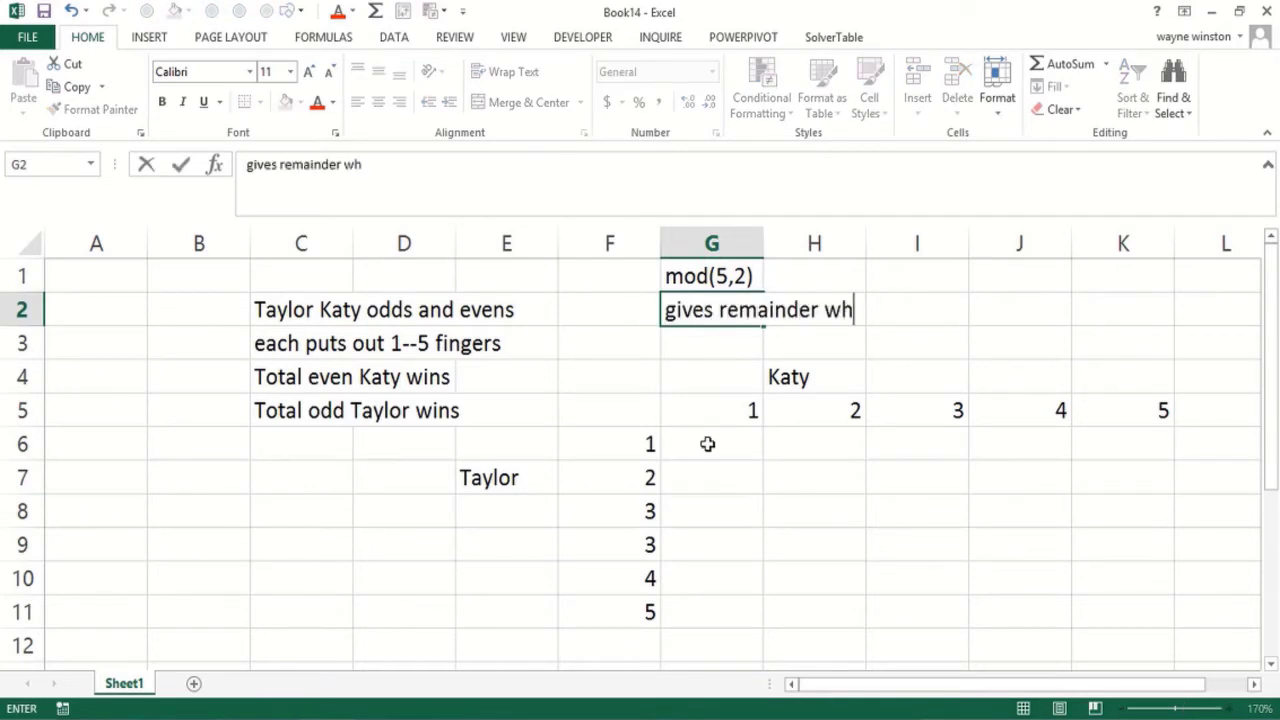
{"action": "type", "text": "en 5 is di"}
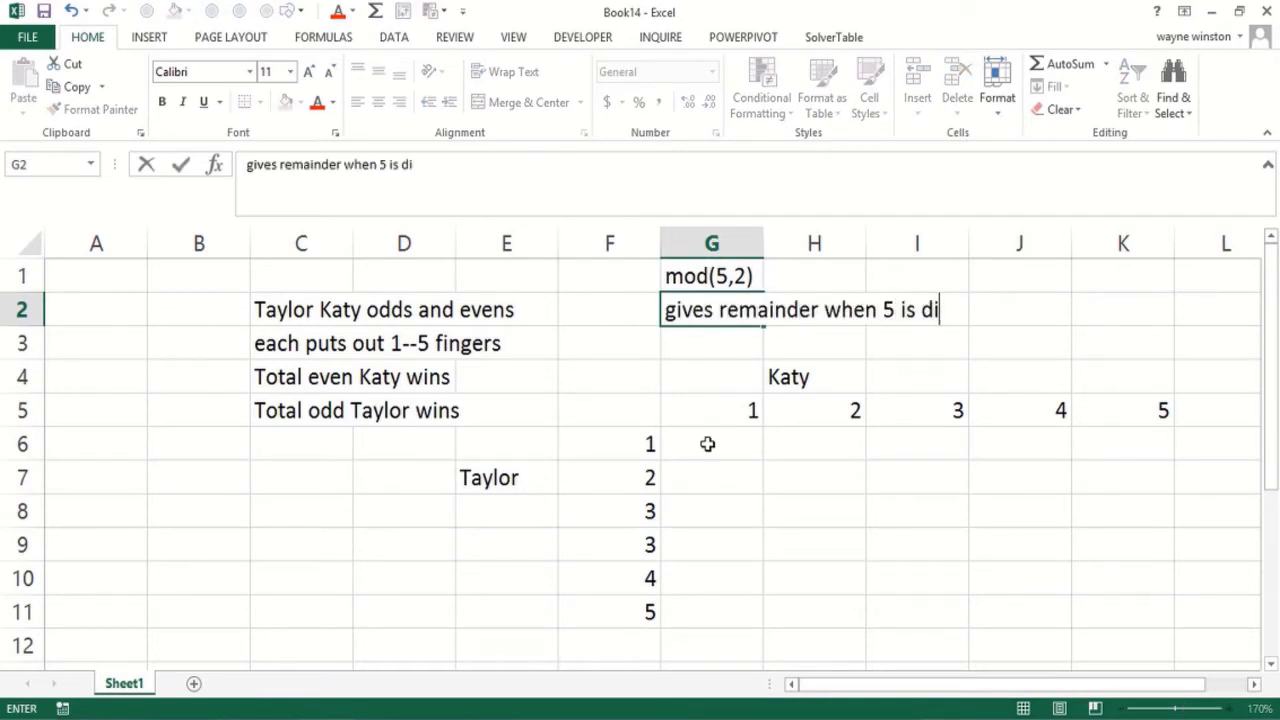
{"action": "type", "text": "vided by 2"}
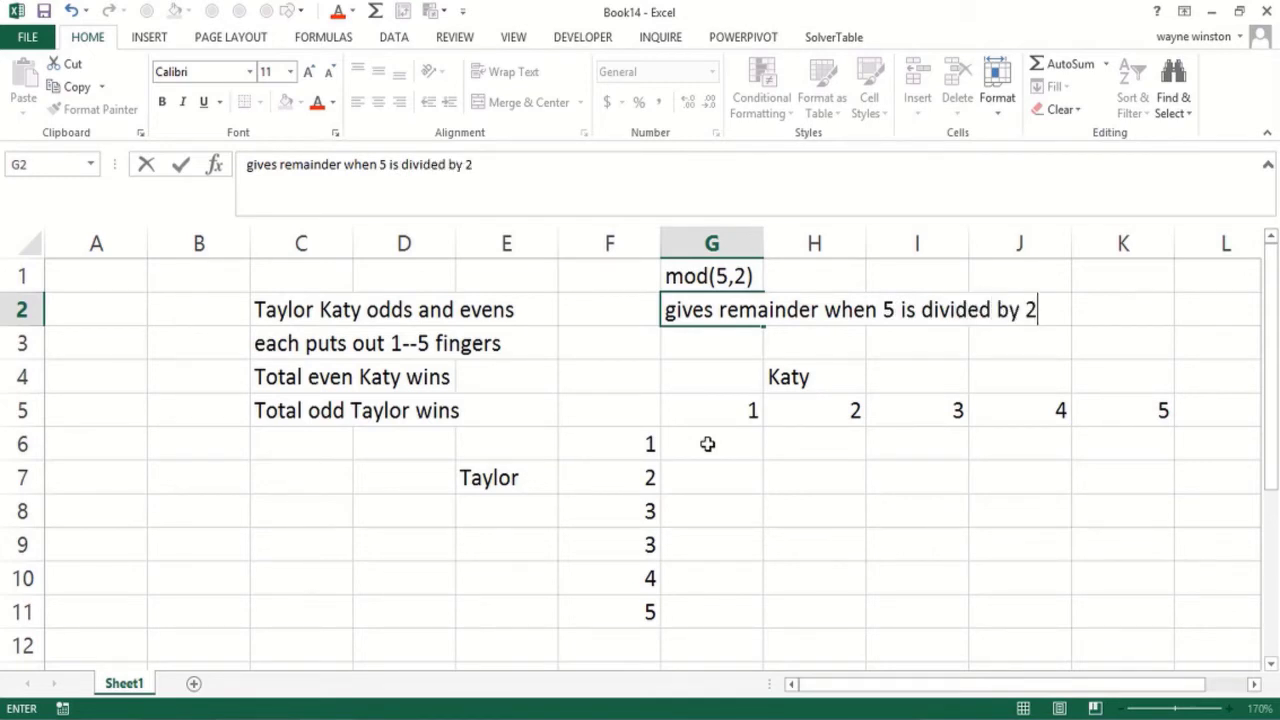
{"action": "type", "text": "=1"}
{"action": "key", "text": "Return"}
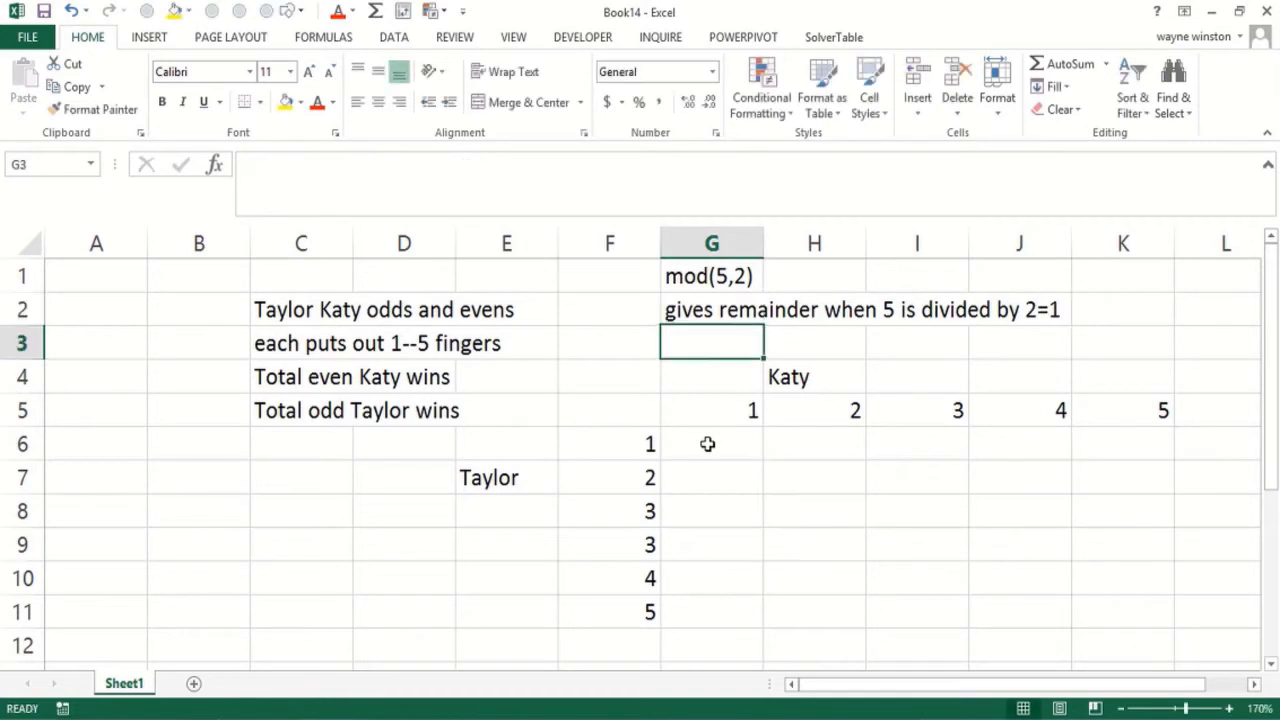
Write the plain-text note "mod(4,2)=0 mod(integer,2) =0 integer even" in cell G3
{"action": "type", "text": "'mo"}
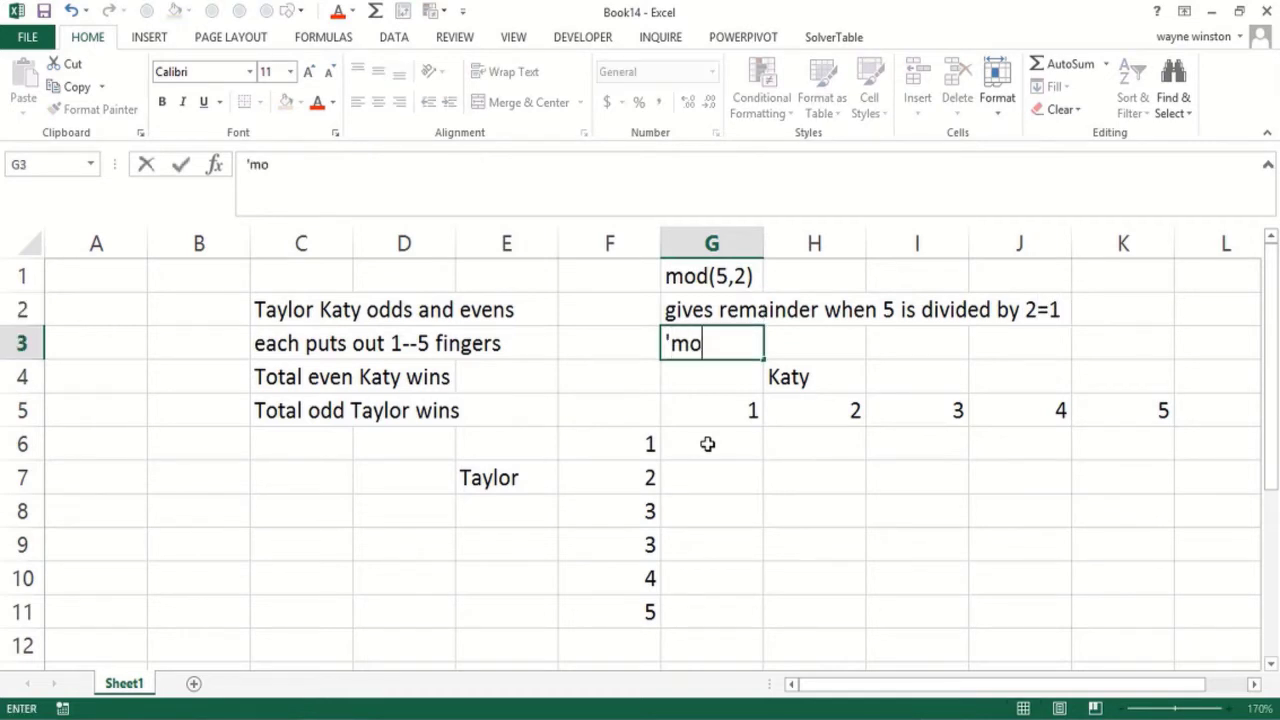
{"action": "type", "text": "d(4,2)"}
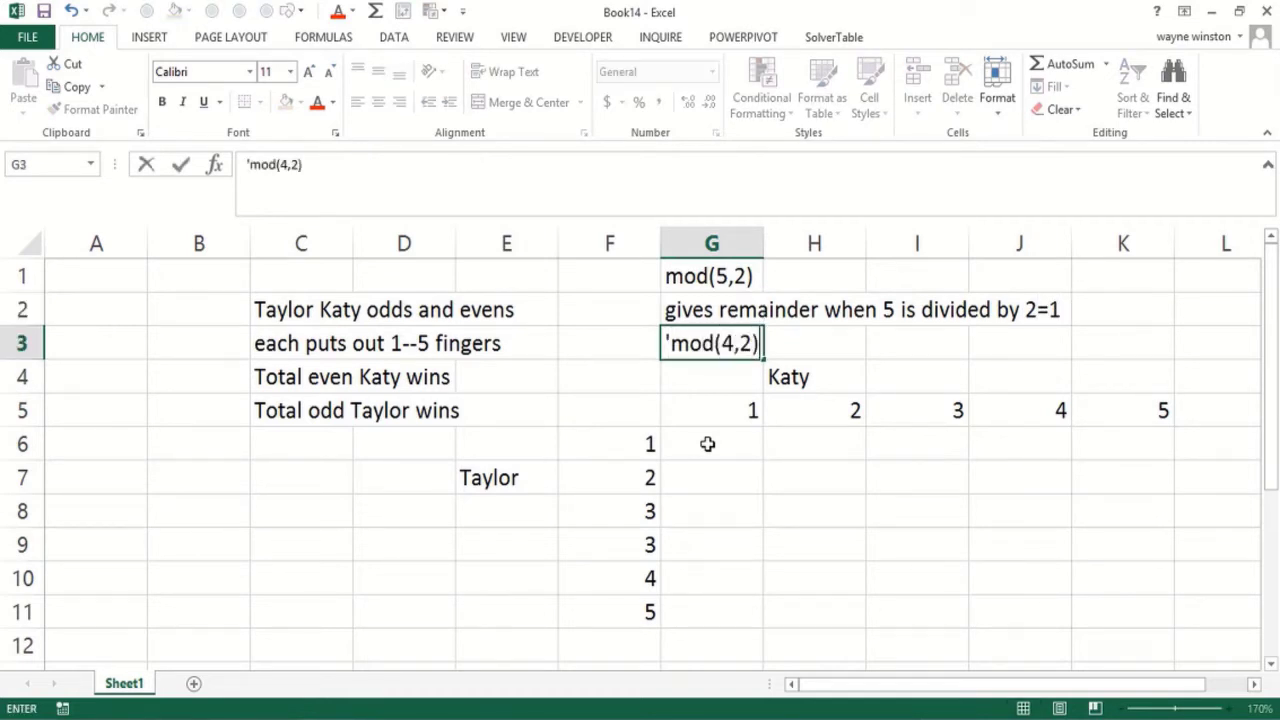
{"action": "type", "text": "=0"}
{"action": "type", "text": "(mo"}
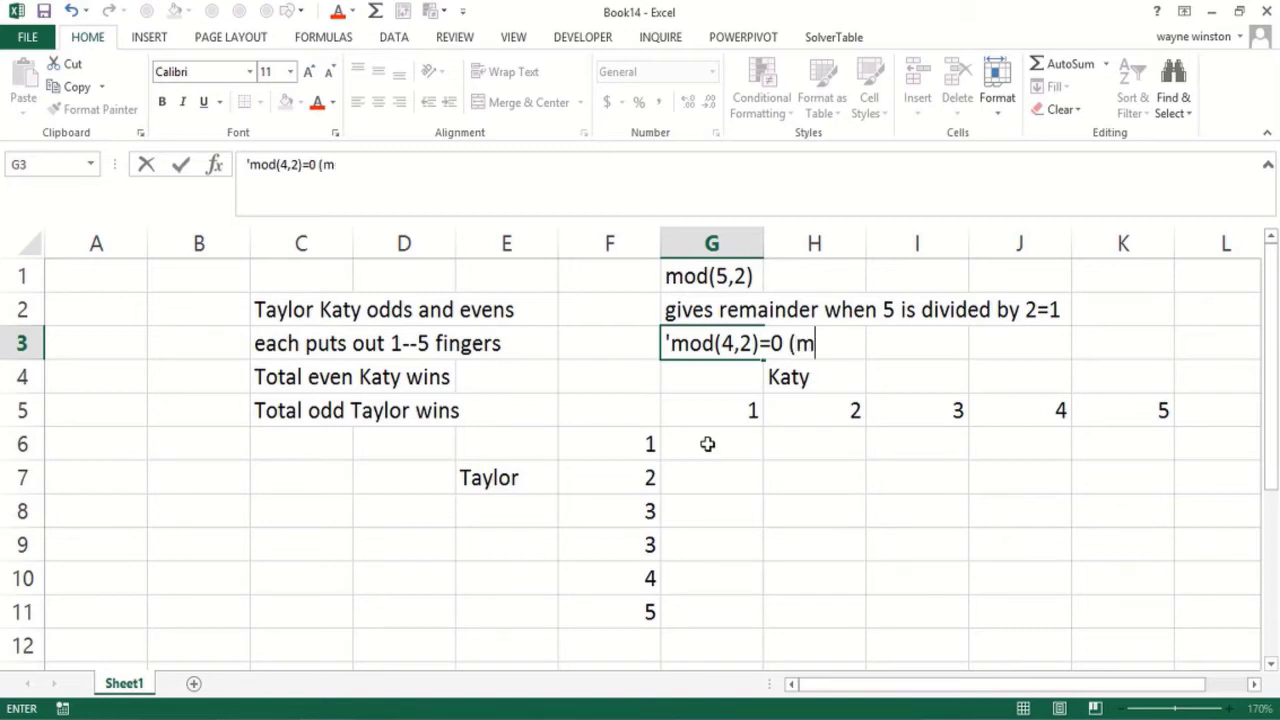
{"action": "key", "text": "BackSpace"}
{"action": "key", "text": "BackSpace"}
{"action": "key", "text": "BackSpace"}
{"action": "key", "text": "BackSpace"}
{"action": "type", "text": "mod("}
{"action": "type", "text": "integ"}
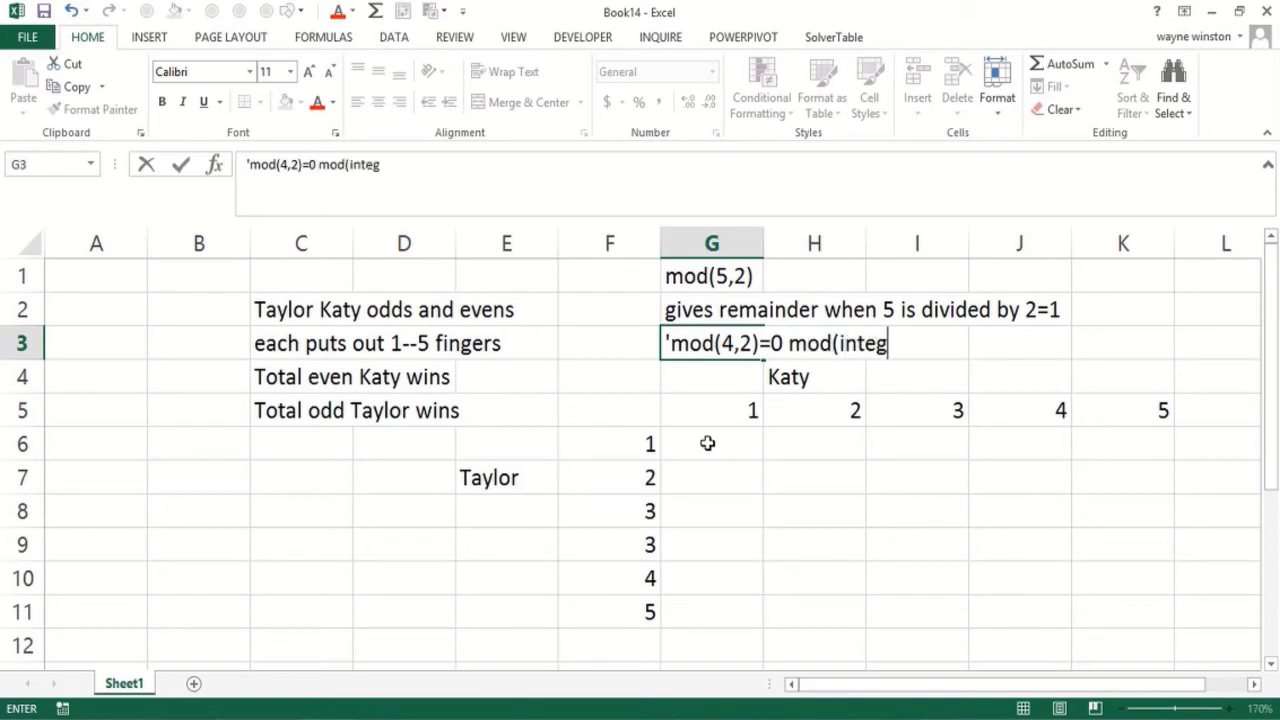
{"action": "type", "text": "er,2) "}
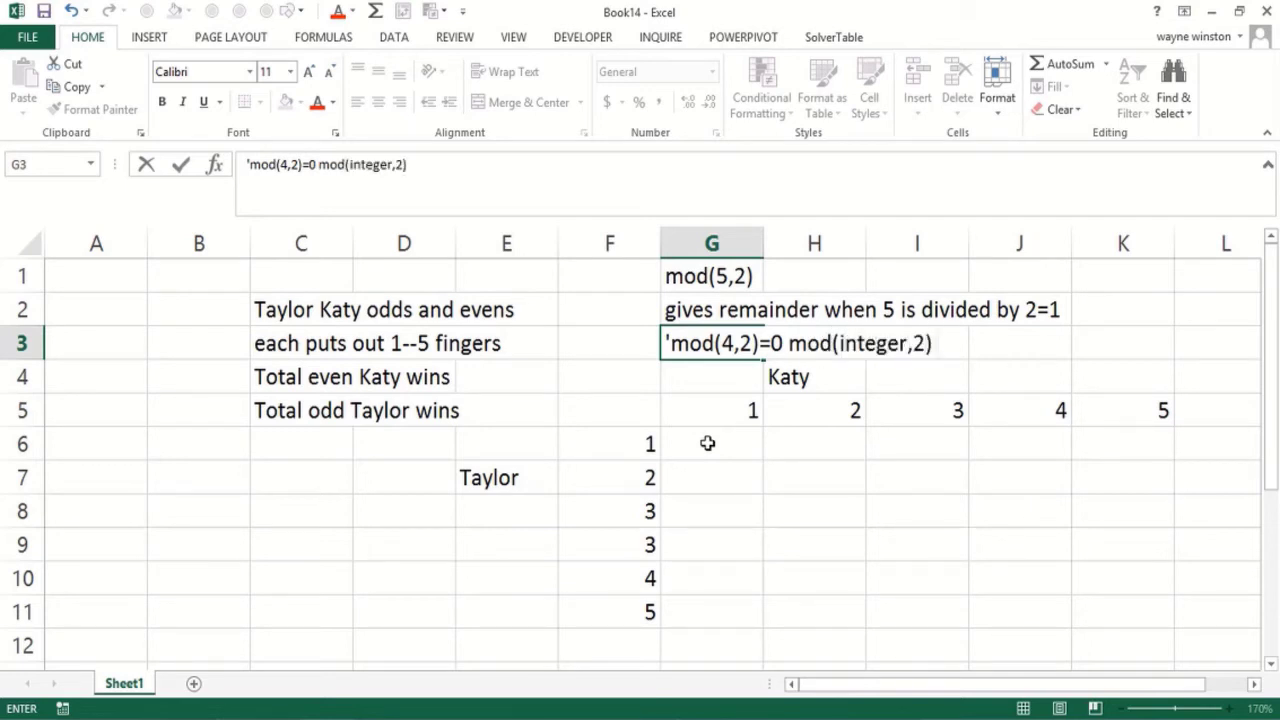
{"action": "type", "text": "=0 inte"}
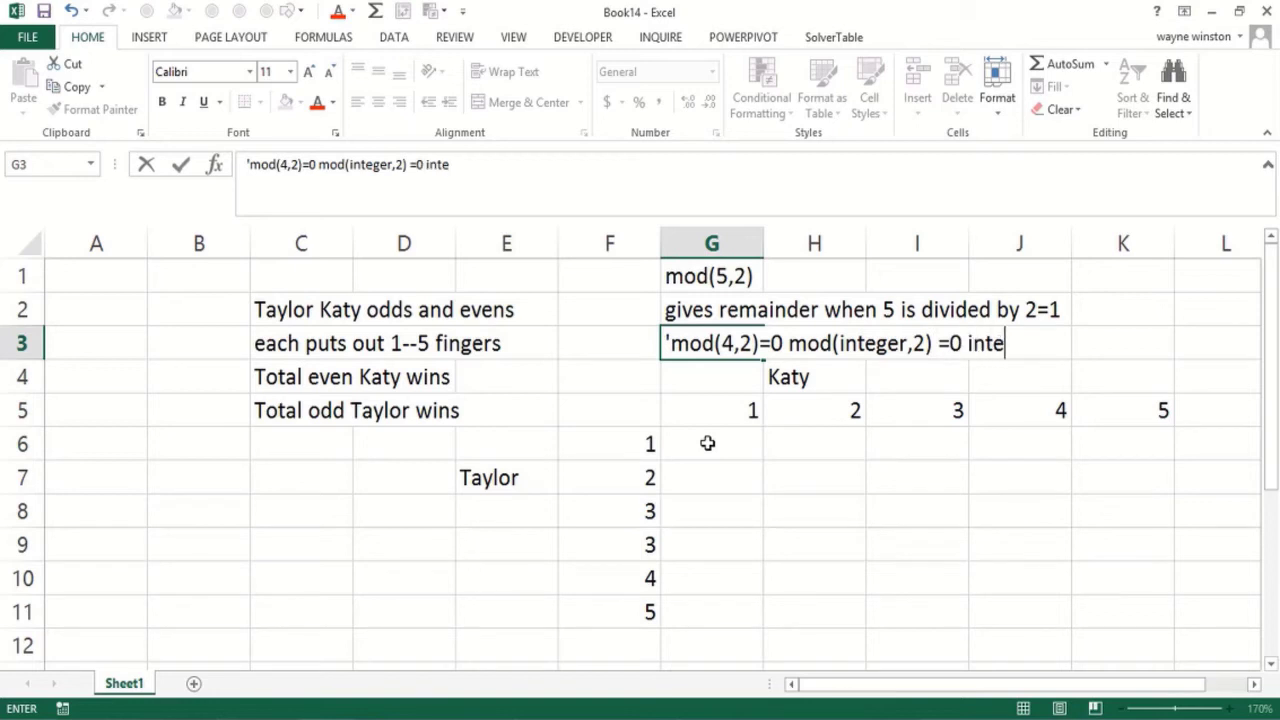
{"action": "type", "text": "ger even "}
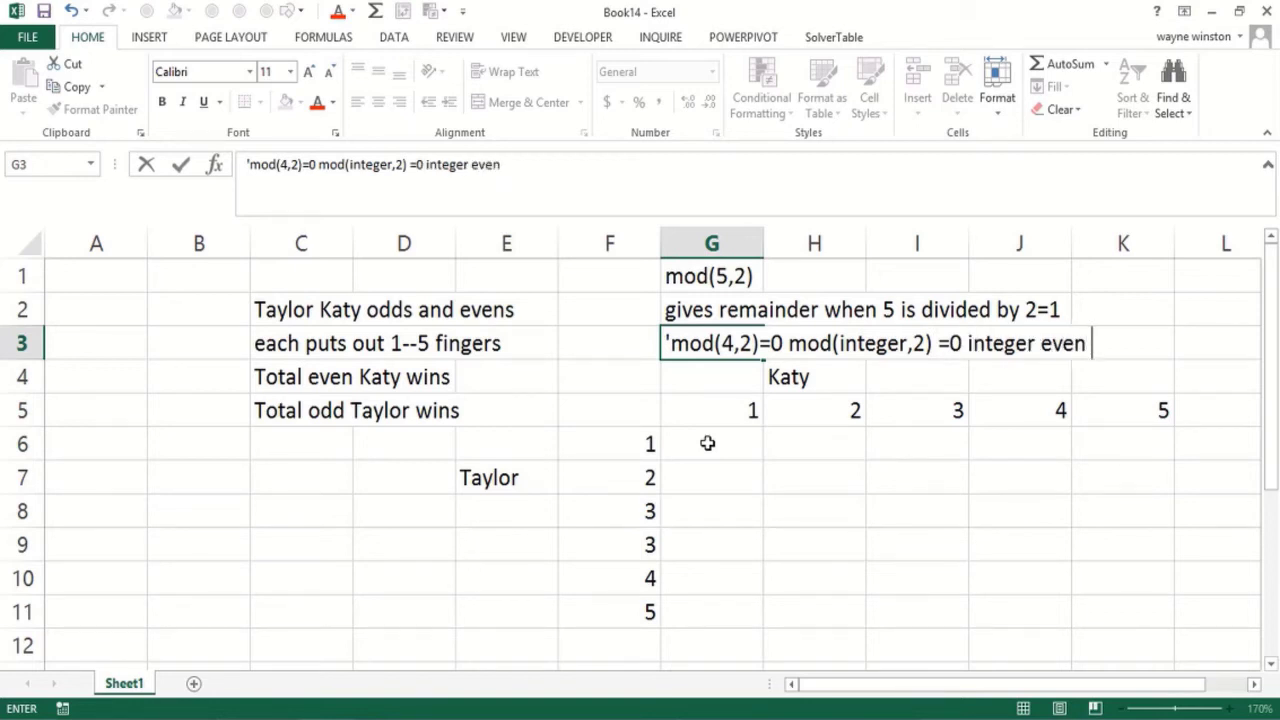
Extend the note in cell G3 with "mod(integer,2)=1 integer odd"
{"action": "type", "text": "mode"}
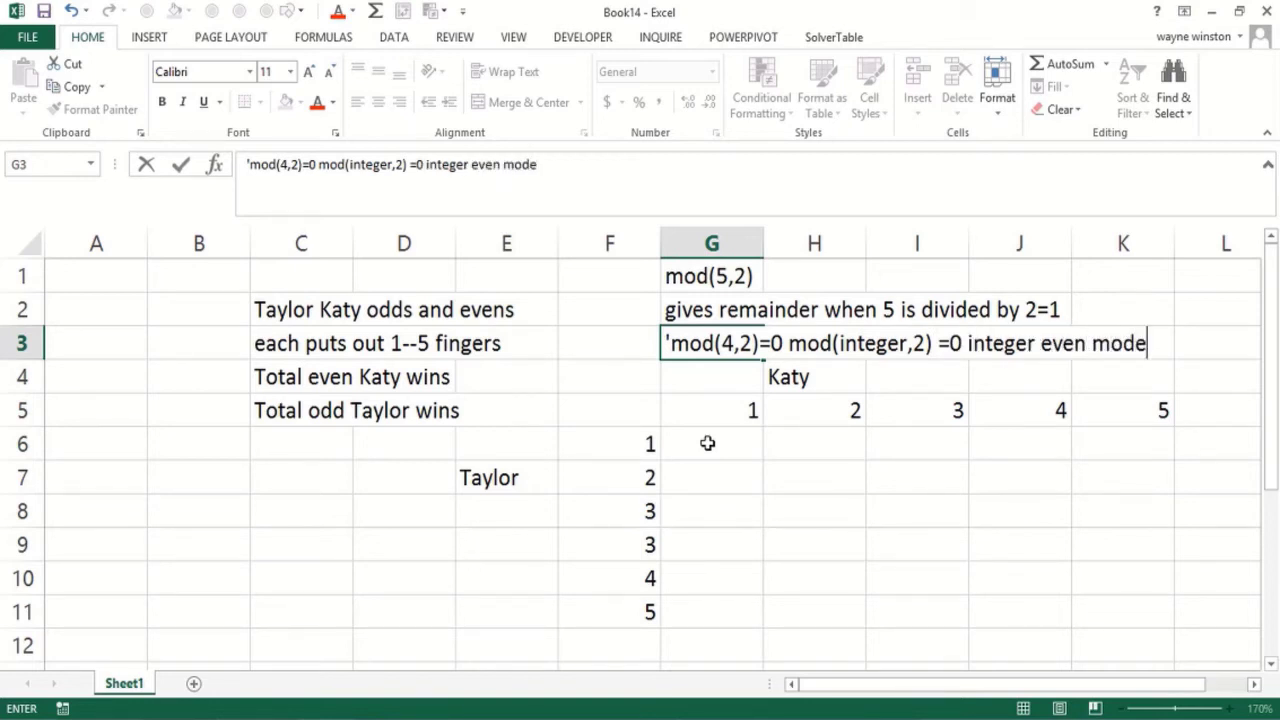
{"action": "key", "text": "BackSpace"}
{"action": "type", "text": "(integer,1"}
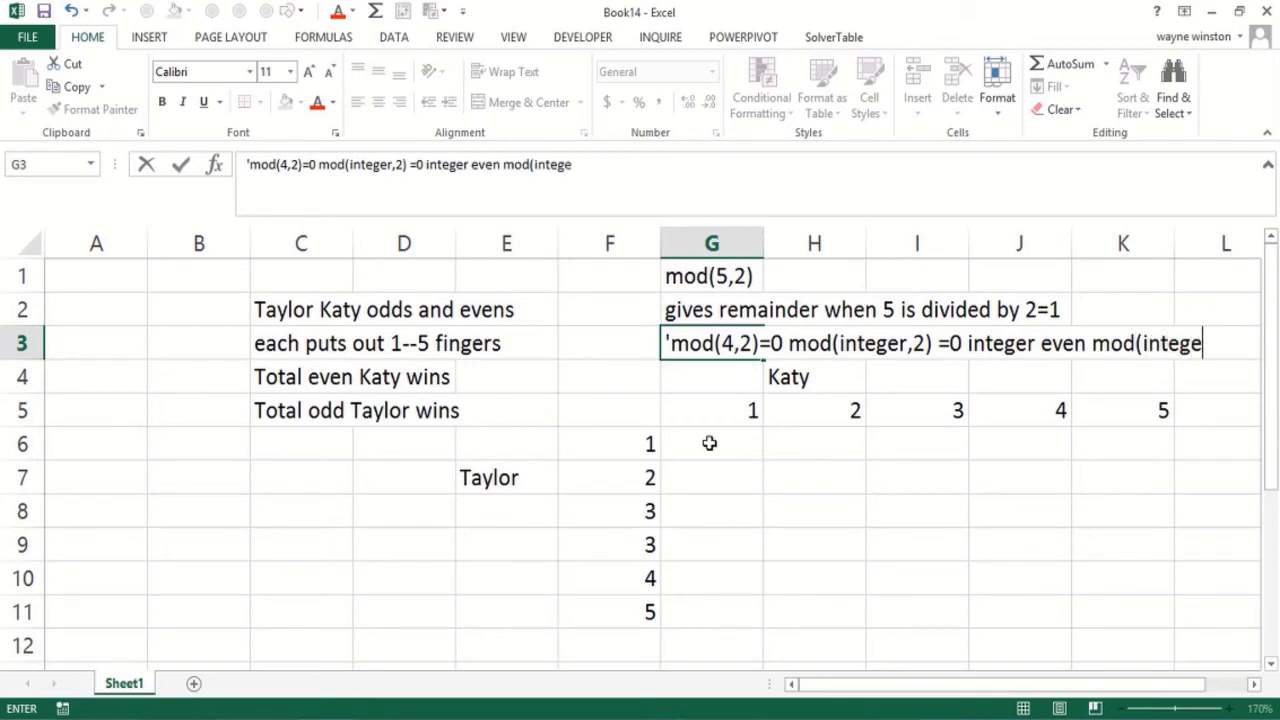
{"action": "key", "text": "BackSpace"}
{"action": "type", "text": "2)=1"}
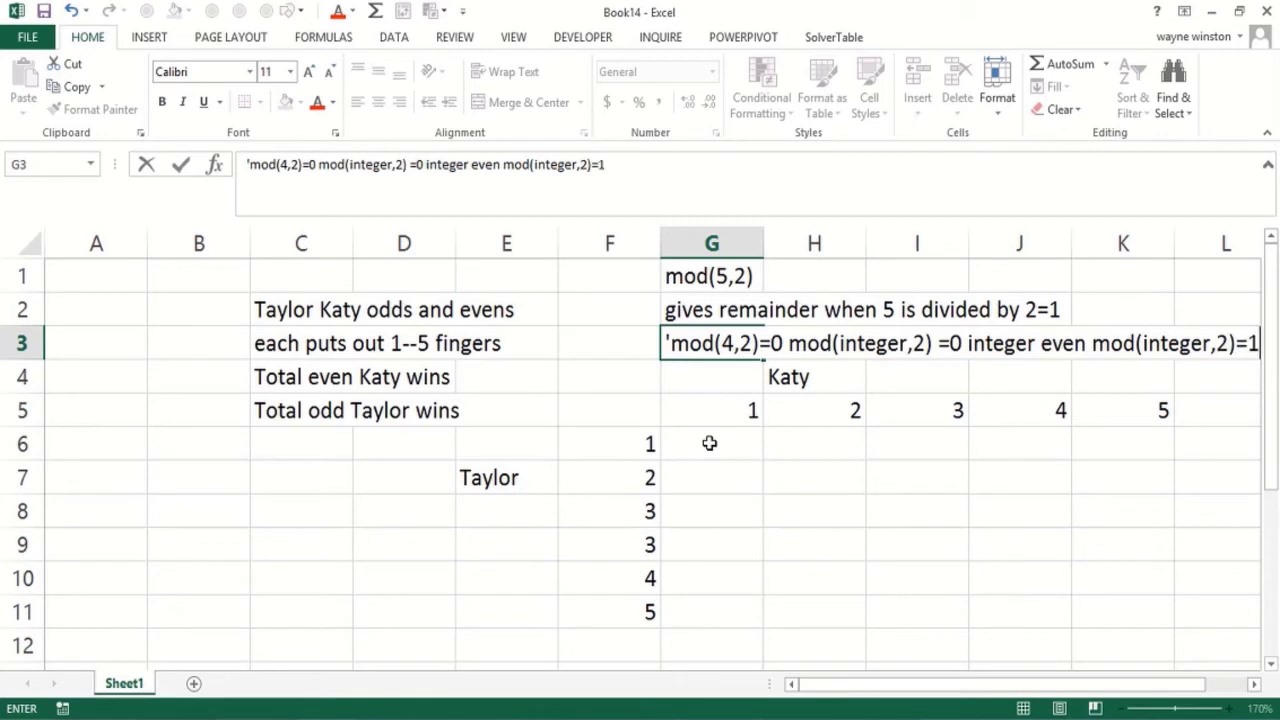
{"action": "type", "text": " integer o"}
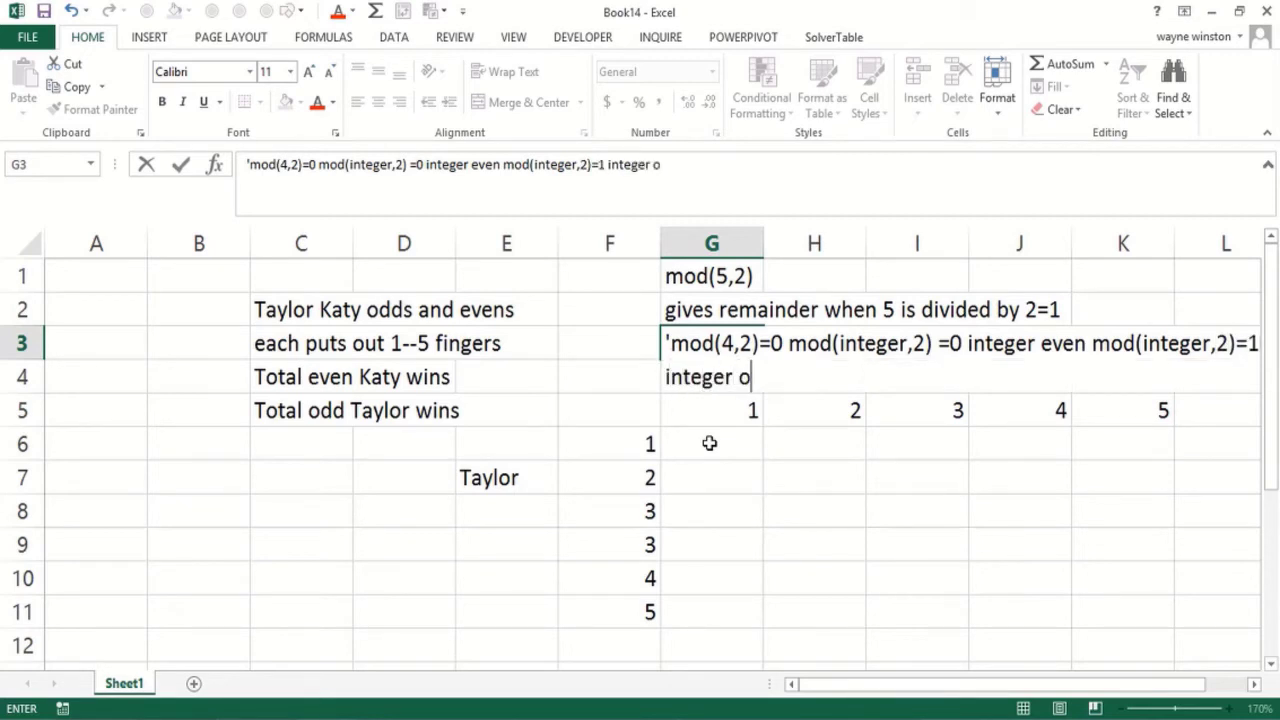
{"action": "type", "text": "dd"}
{"action": "key", "text": "Return"}
Enter the winner formula =IF(MOD($F6+G$5,2)=0,"Katy","Taylor") in cell G6
{"action": "key", "text": "Return"}
{"action": "key", "text": "Return"}
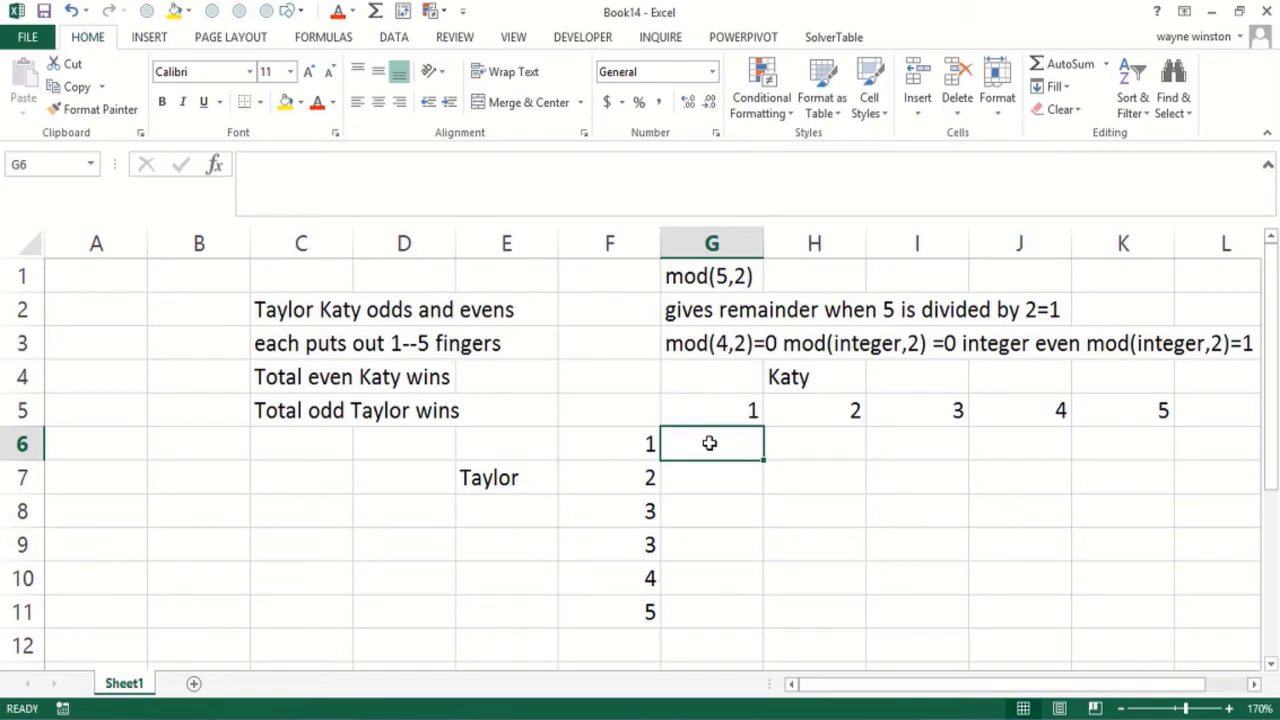
{"action": "type", "text": "=if(mod("}
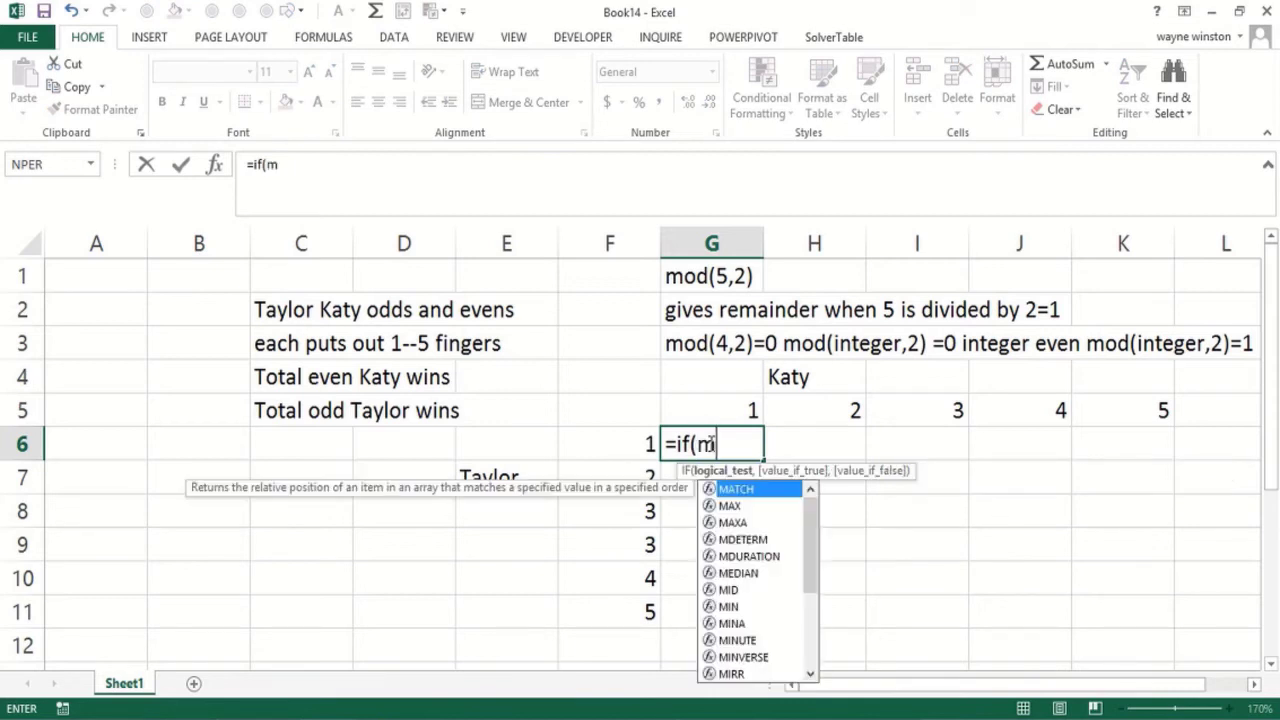
{"action": "left_click", "coordinate": [592, 441]}
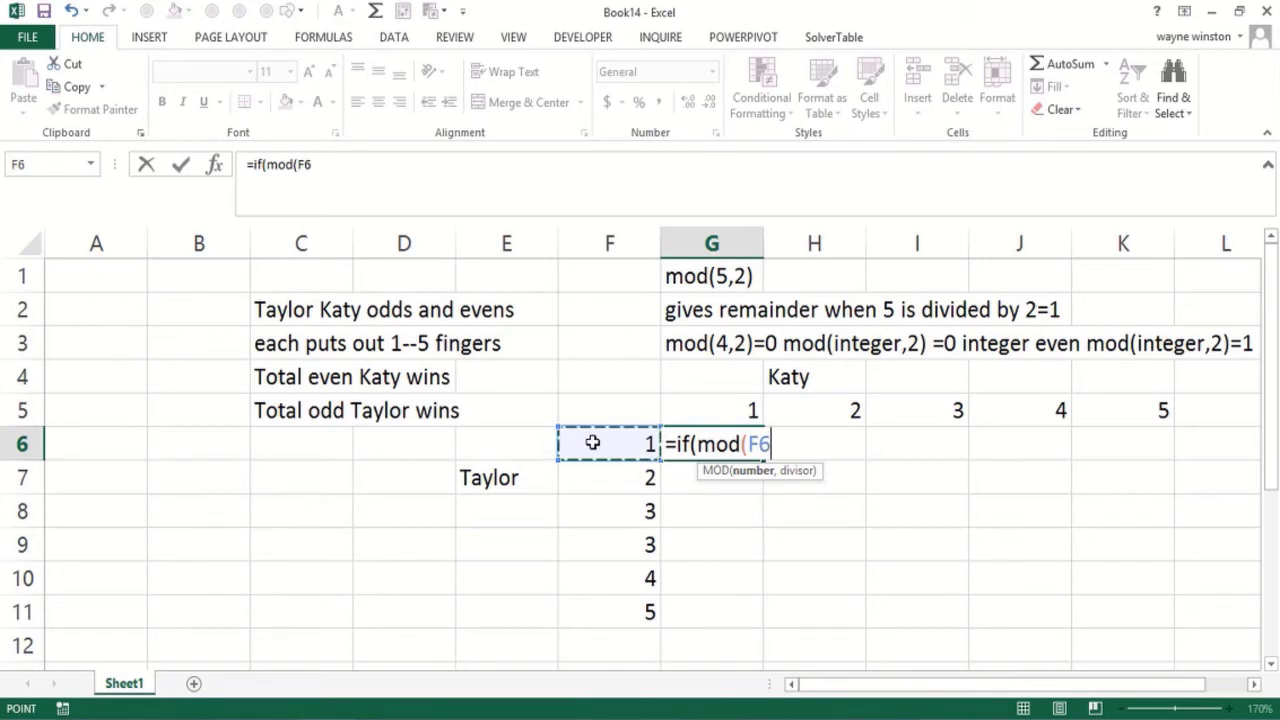
{"action": "key", "text": "F4"}
{"action": "key", "text": "F4"}
{"action": "key", "text": "F4"}
{"action": "type", "text": "+"}
{"action": "left_click", "coordinate": [708, 415]}
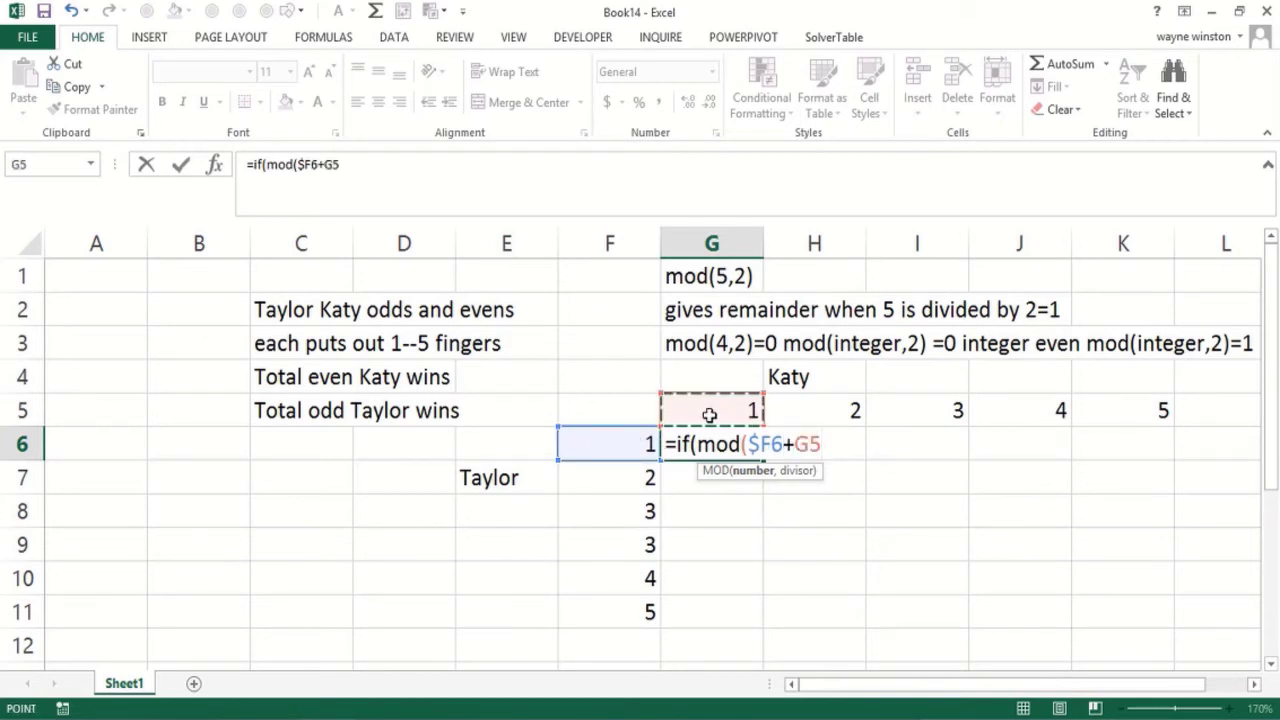
{"action": "key", "text": "F4"}
{"action": "key", "text": "F4"}
{"action": "type", "text": ",2)"}
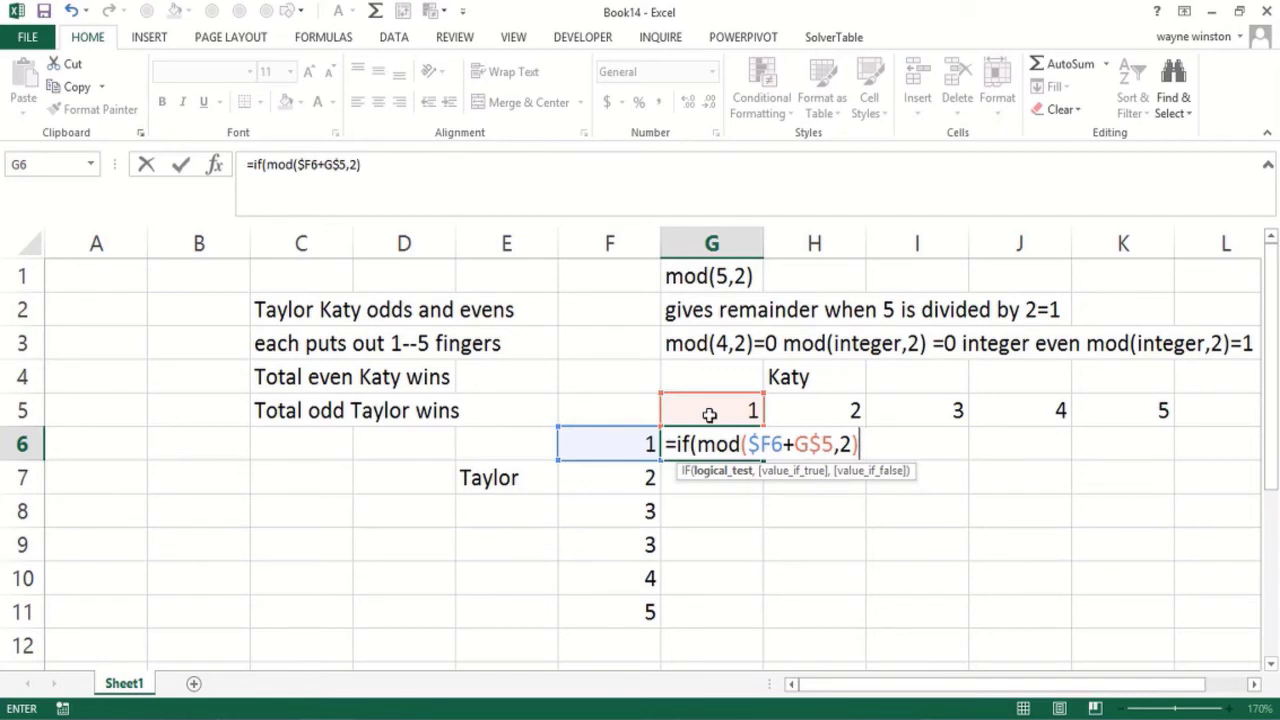
{"action": "type", "text": "=0,"}
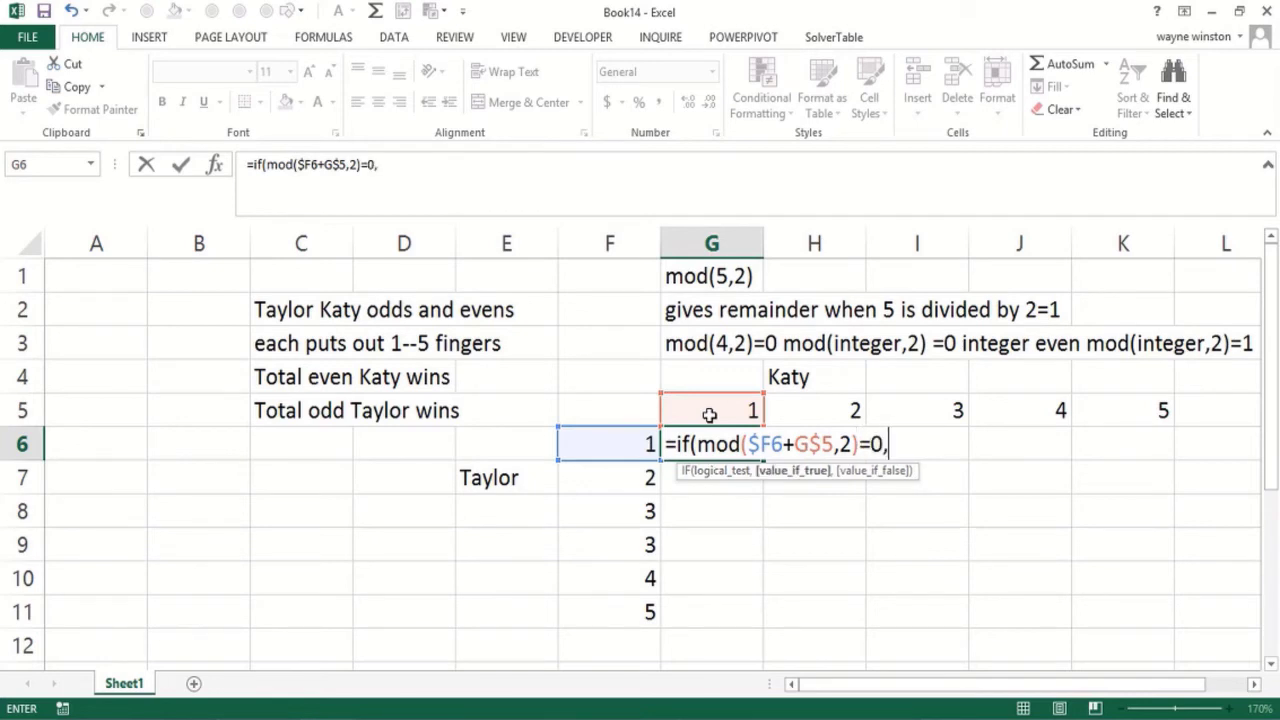
{"action": "type", "text": "\"Katy\",\""}
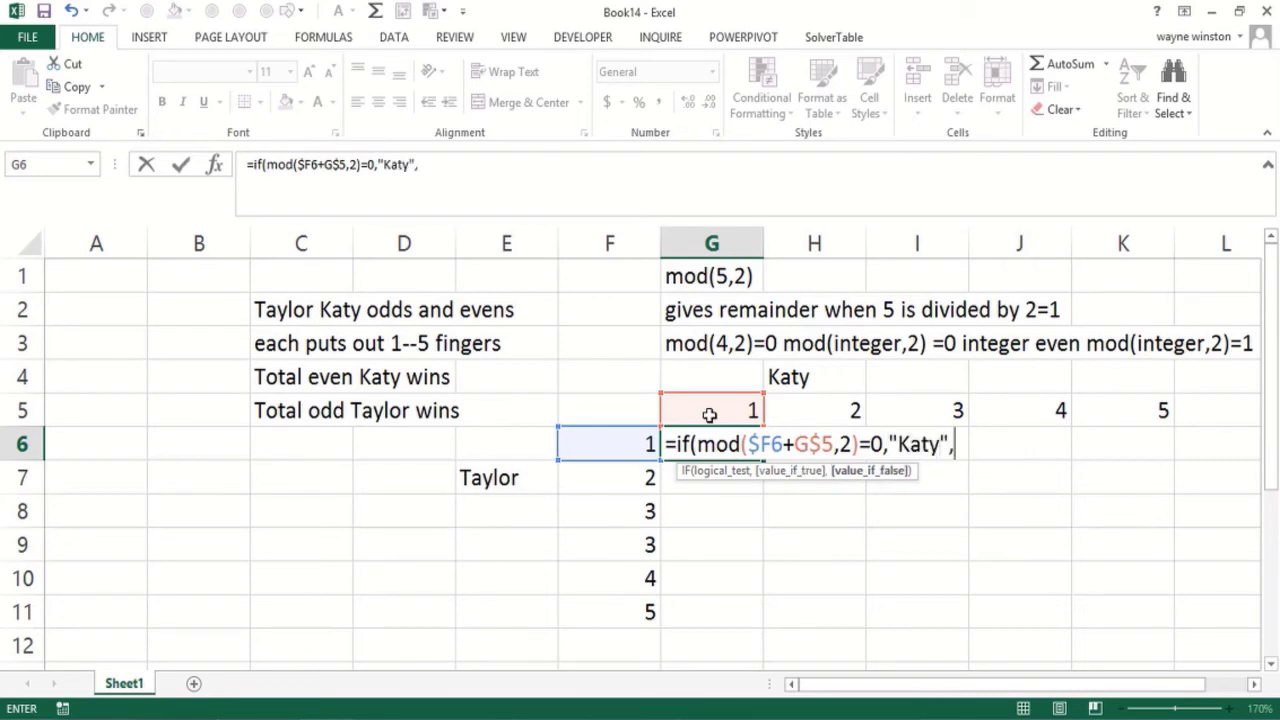
{"action": "type", "text": "Taylo"}
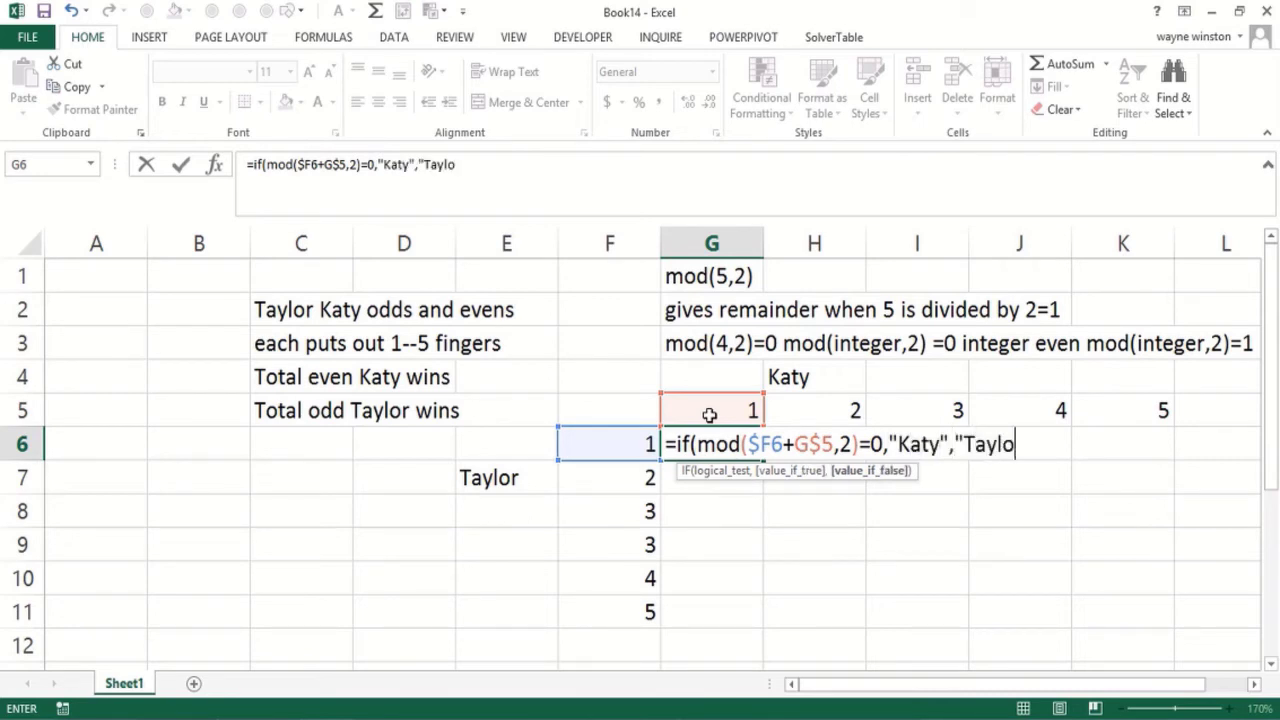
{"action": "type", "text": "r\")"}
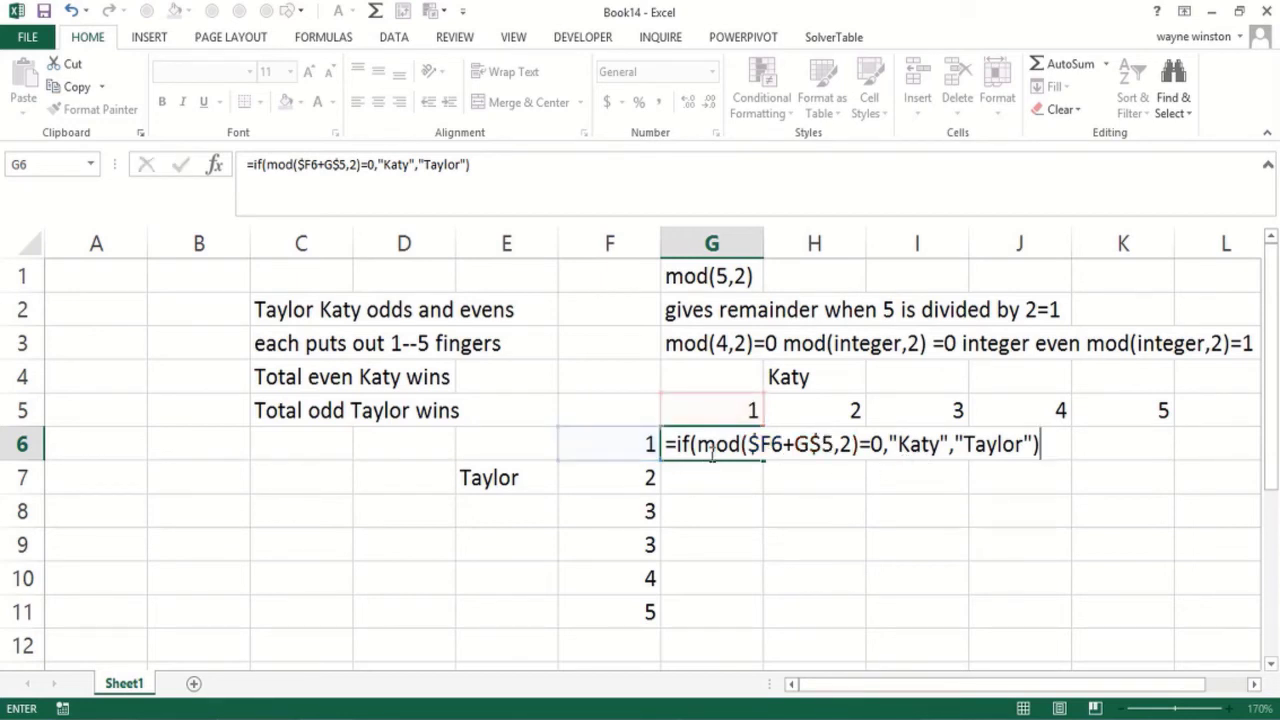
{"action": "key", "text": "Return"}
Copy the winner formula from cell G6 to the whole finger-combination grid G6:K11
{"action": "left_click", "coordinate": [709, 452]}
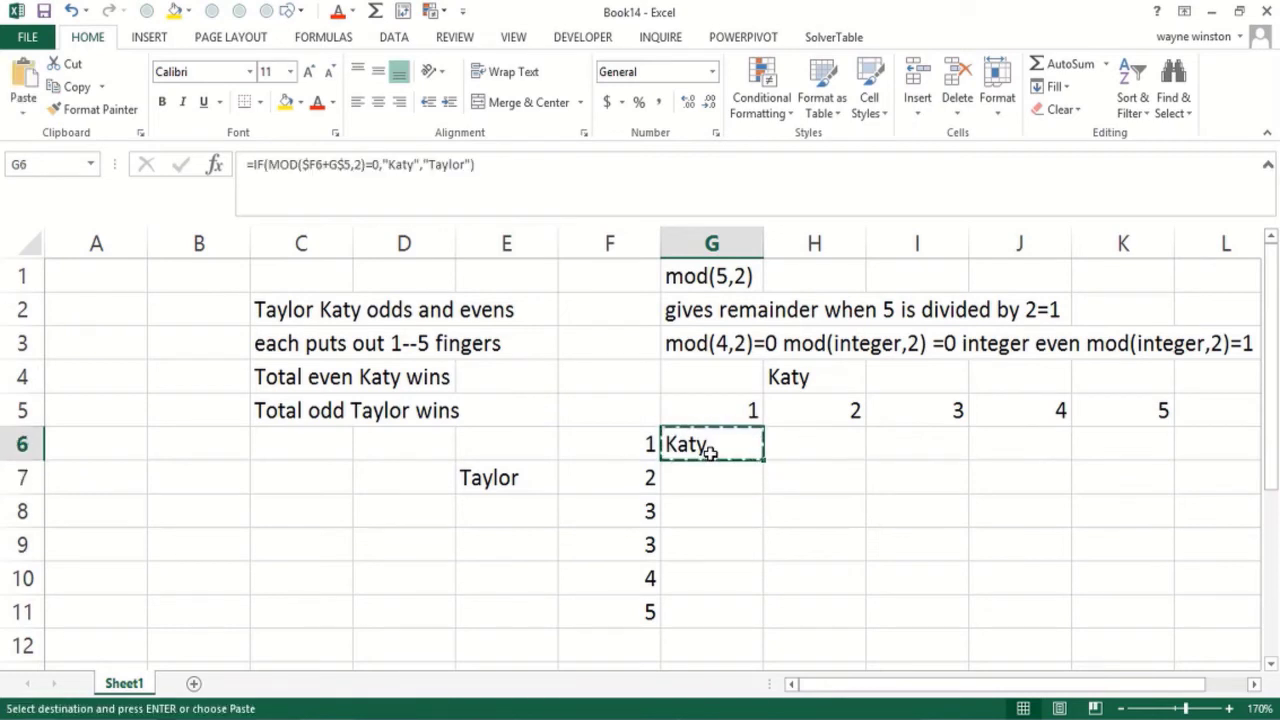
{"action": "key", "text": "shift+Right"}
{"action": "key", "text": "shift+Right"}
{"action": "key", "text": "shift+Right"}
{"action": "key", "text": "shift+Right"}
{"action": "key", "text": "shift+Down"}
{"action": "key", "text": "shift+Down"}
{"action": "key", "text": "shift+Down"}
{"action": "key", "text": "shift+Down"}
{"action": "key", "text": "shift+Down"}
{"action": "key", "text": "shift+Down"}
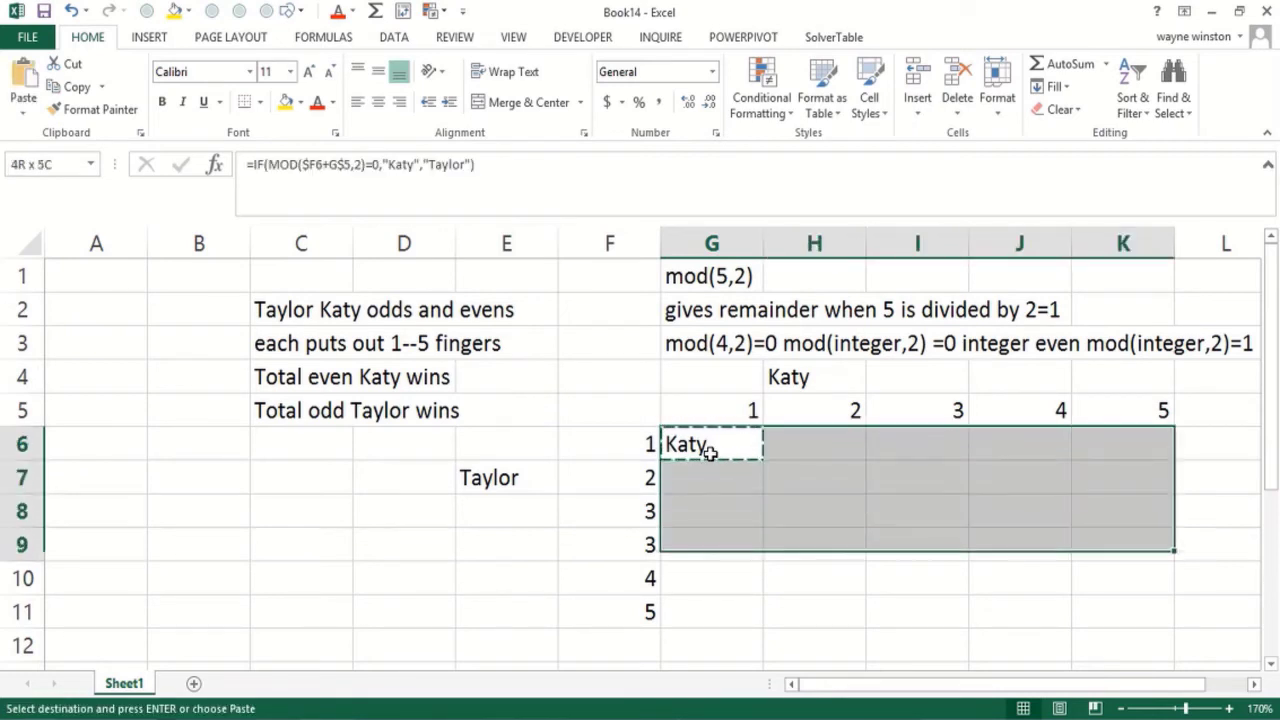
{"action": "key", "text": "shift+Up"}
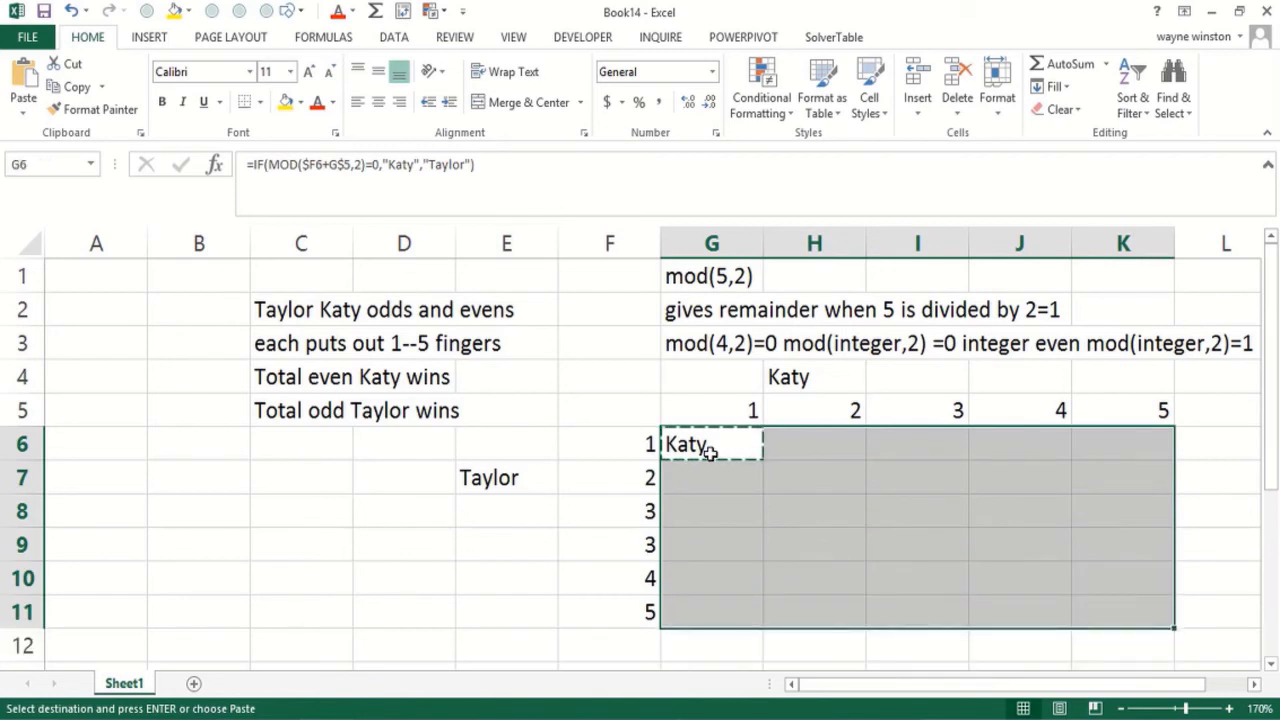
{"action": "key", "text": "ctrl+v"}
Examine how the cell references adjust in the copied winner formulas across row 10, clearing the copy marquee and going back to G6
{"action": "key", "text": "Down"}
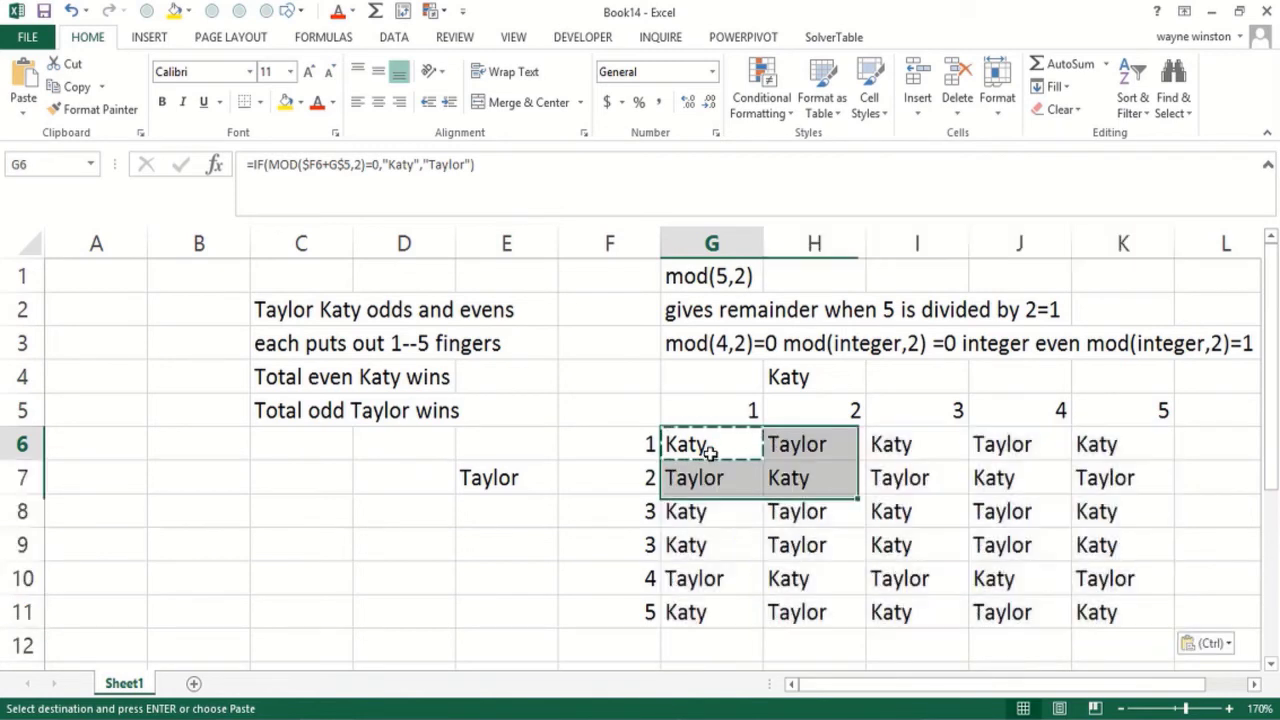
{"action": "key", "text": "Down"}
{"action": "key", "text": "Down"}
{"action": "key", "text": "Down"}
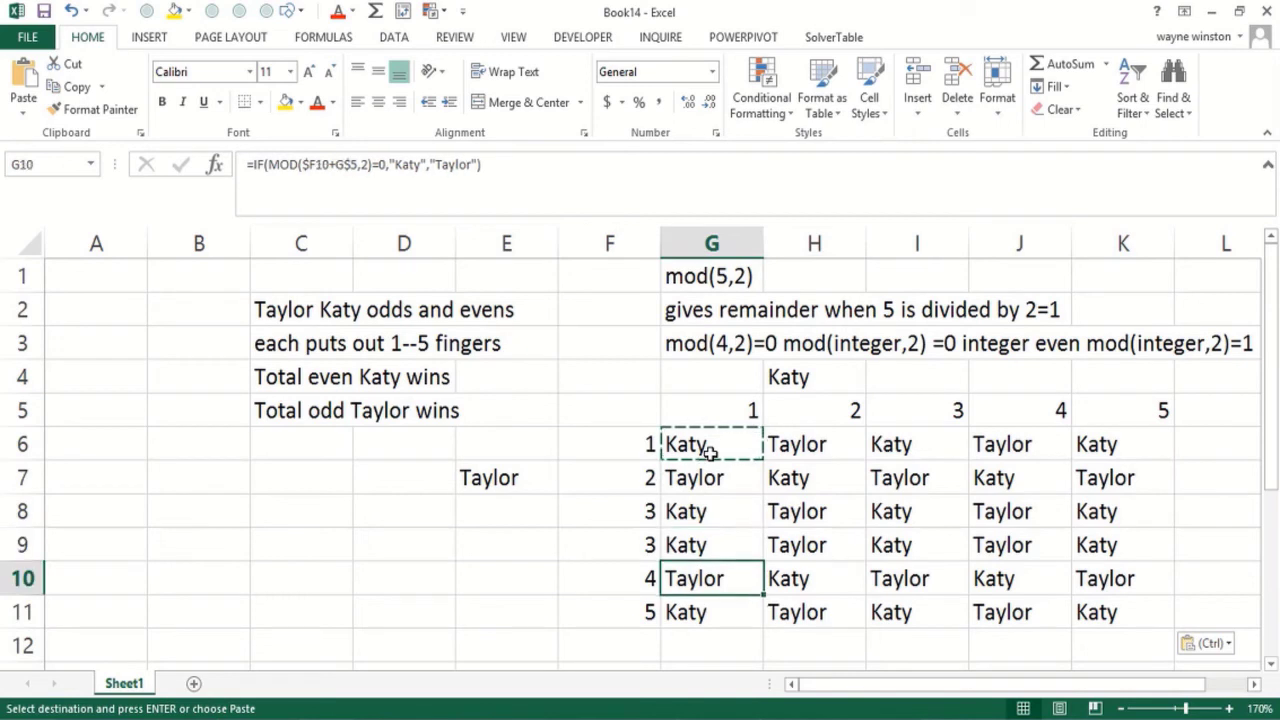
{"action": "key", "text": "Right"}
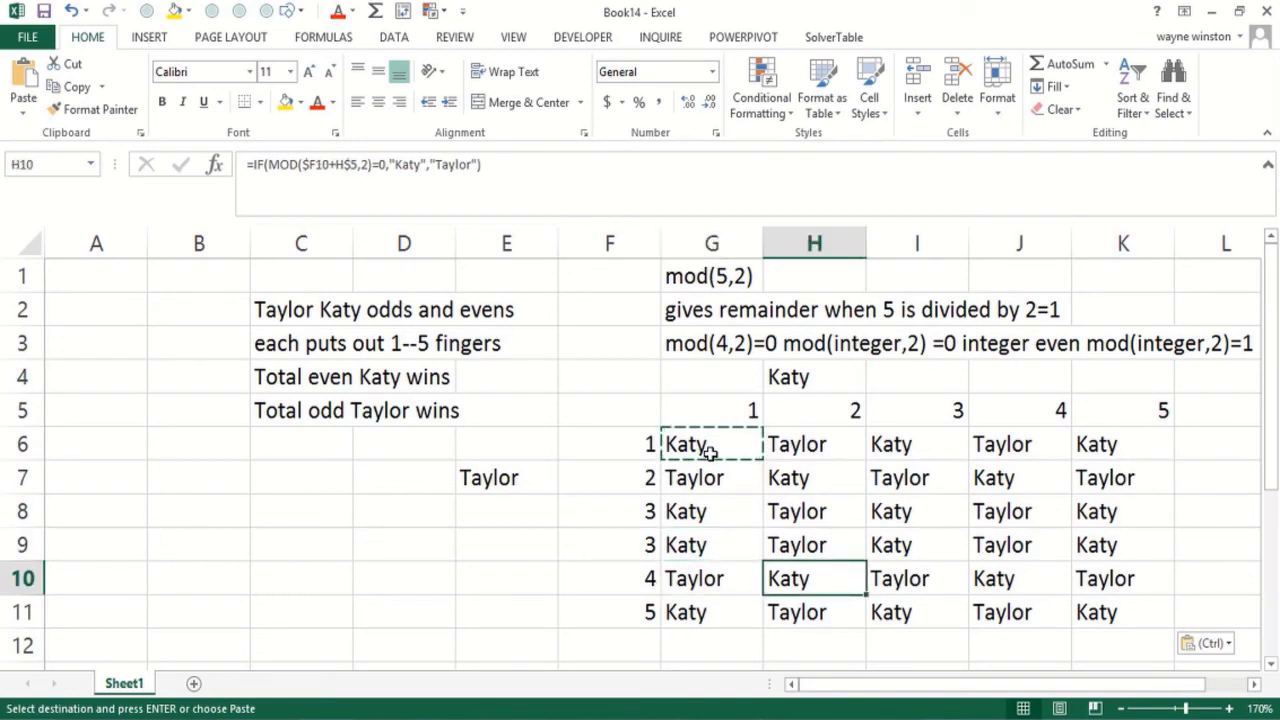
{"action": "key", "text": "Right"}
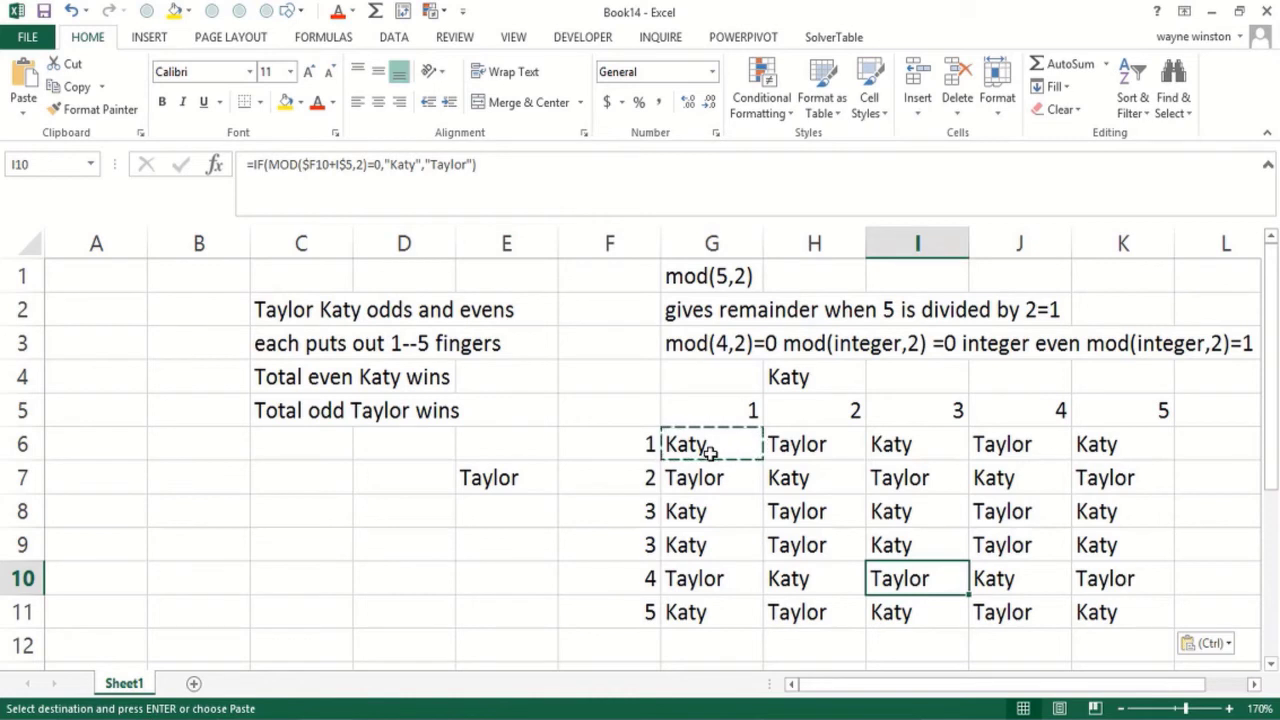
{"action": "key", "text": "Left"}
{"action": "key", "text": "Left"}
{"action": "key", "text": "Left"}
{"action": "key", "text": "Escape"}
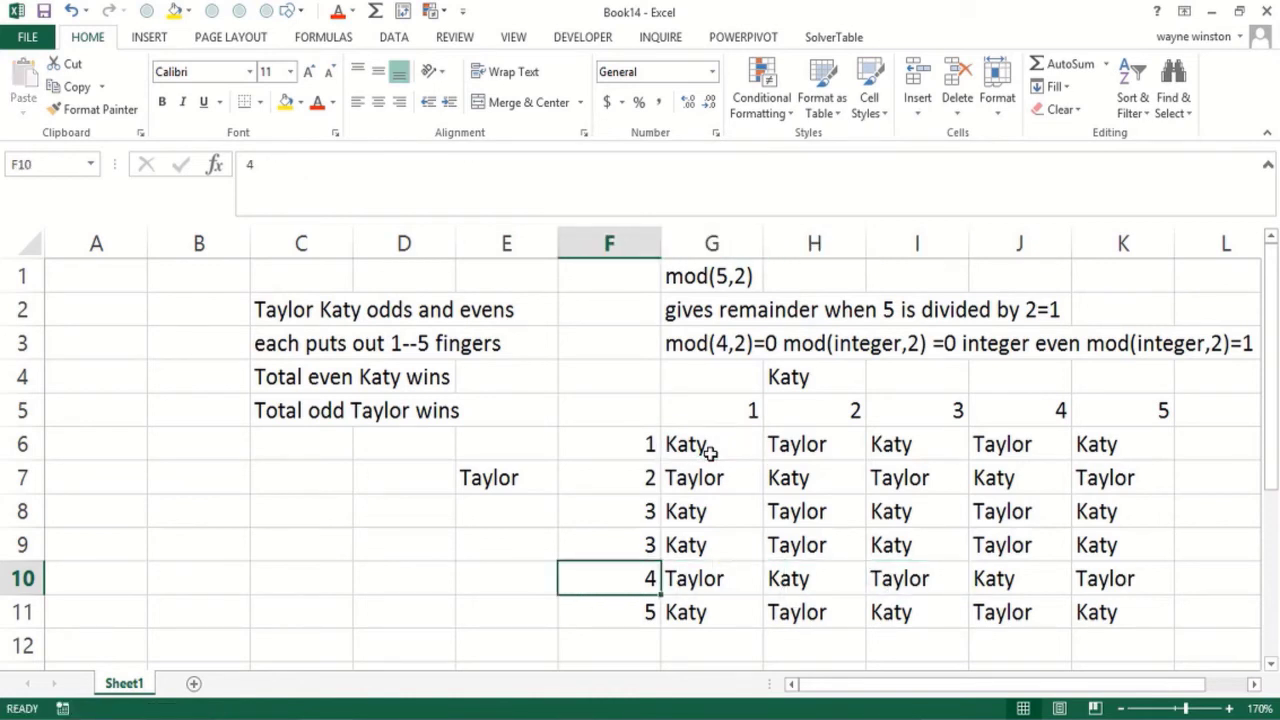
{"action": "left_click", "coordinate": [708, 452]}
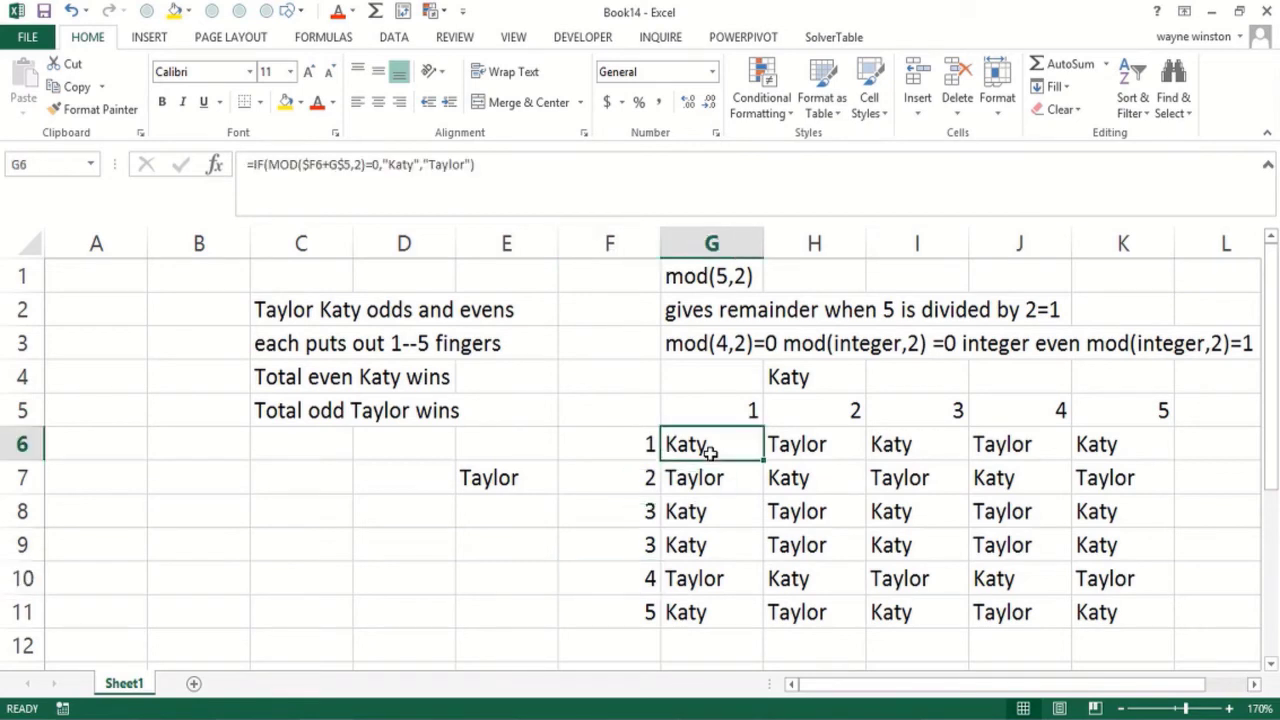
{"action": "left_click", "coordinate": [357, 522]}
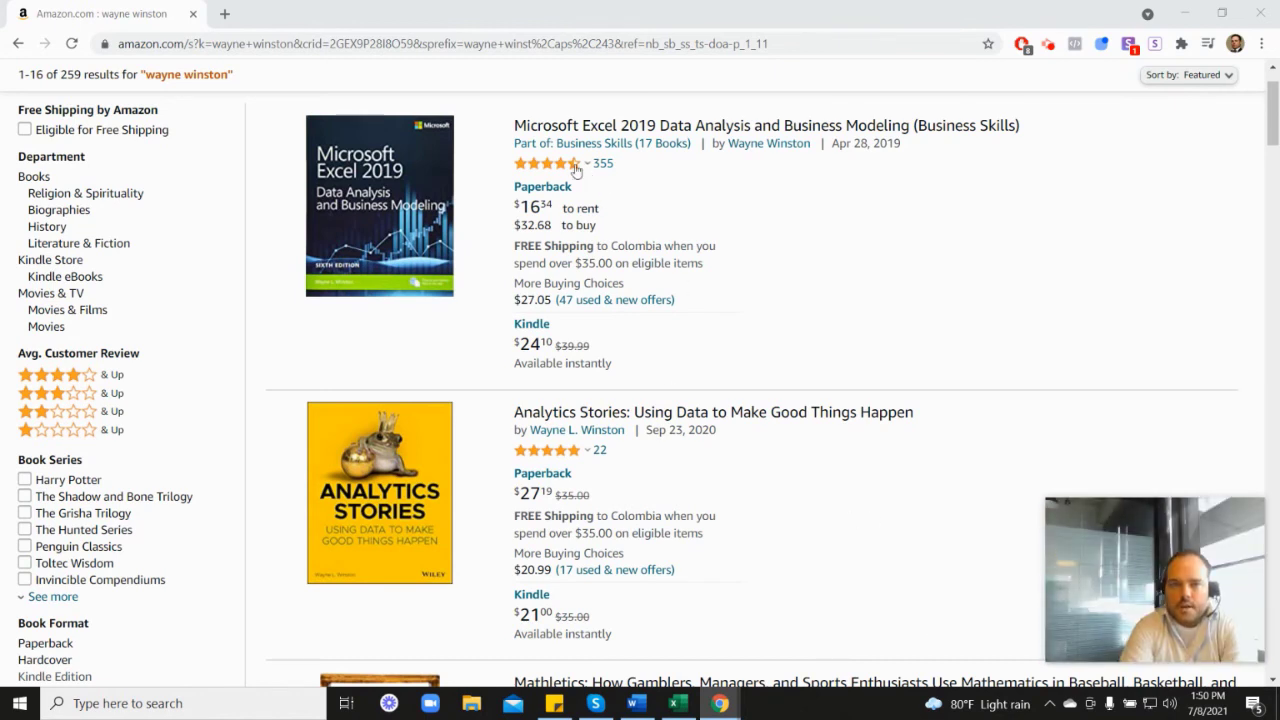
Switch to the browser and look through the Amazon book results down to Marketing Analytics: Data-Driven Techniques with Microsoft Excel
{"action": "mouse_move", "coordinate": [548, 172]}
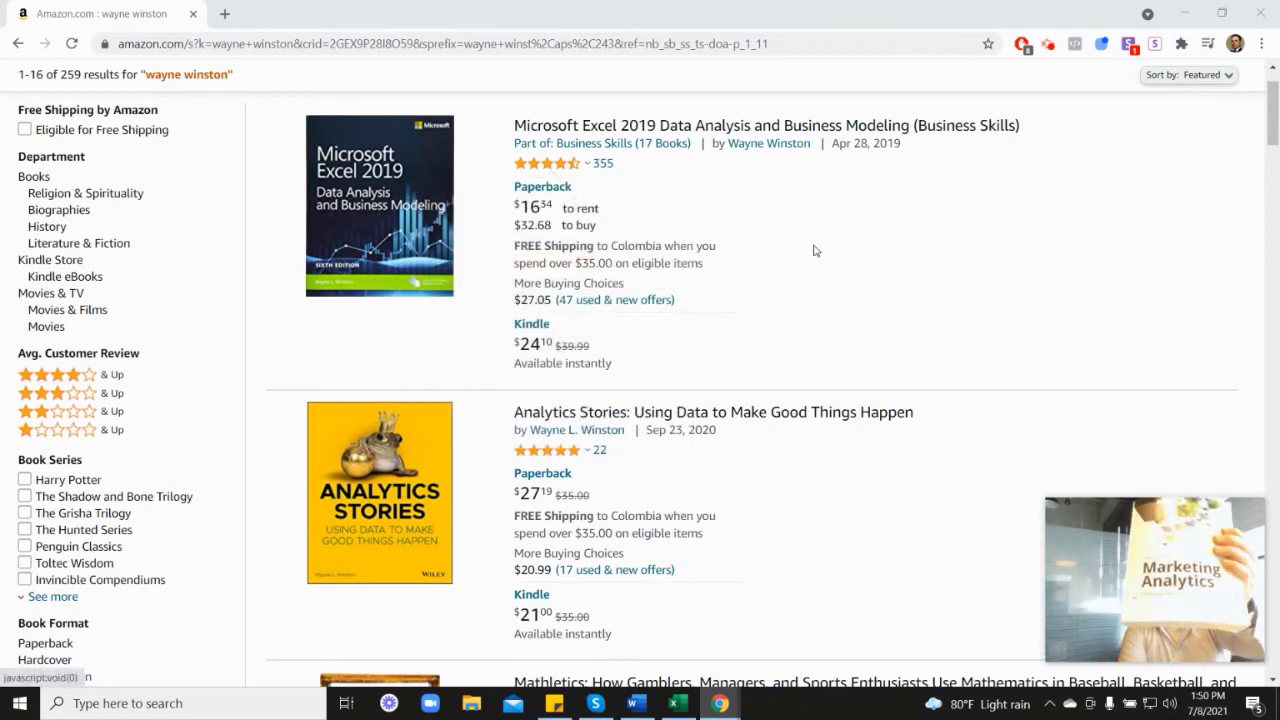
{"action": "scroll", "coordinate": [825, 259], "scroll_direction": "down", "scroll_amount": 7}
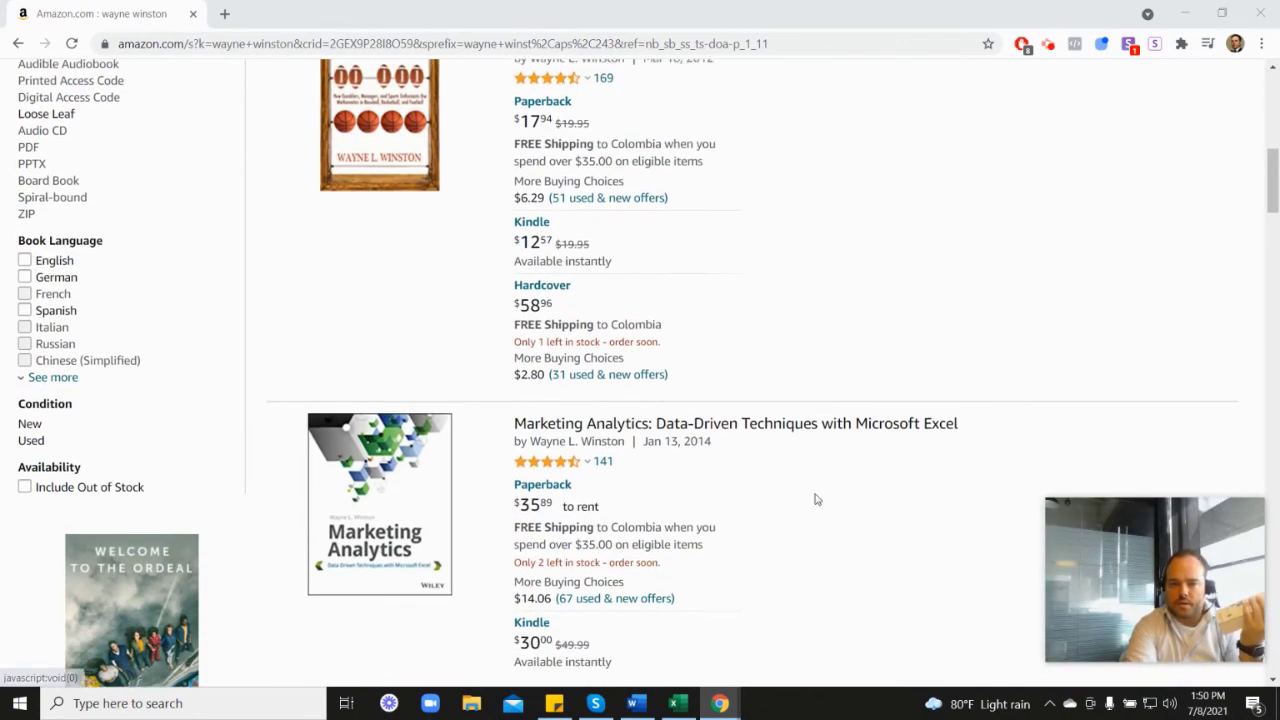
{"action": "scroll", "coordinate": [745, 380], "scroll_direction": "up", "scroll_amount": 4}
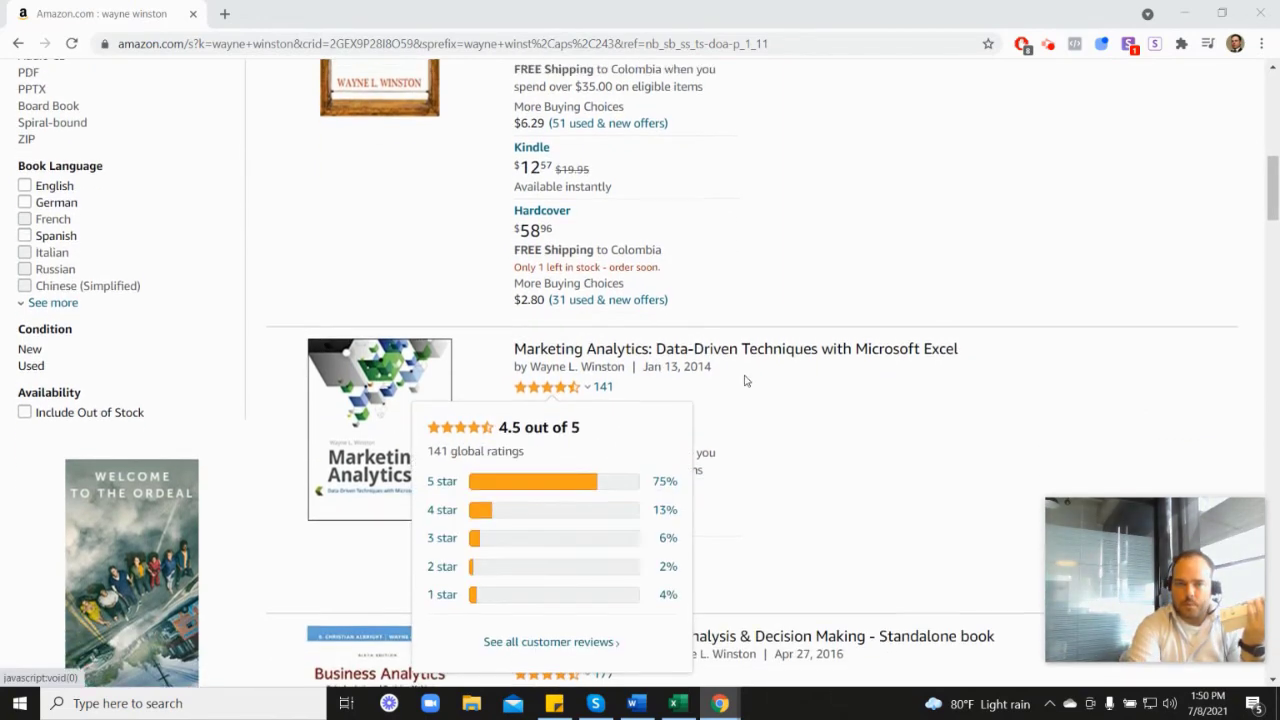
{"action": "scroll", "coordinate": [745, 380], "scroll_direction": "up", "scroll_amount": 2}
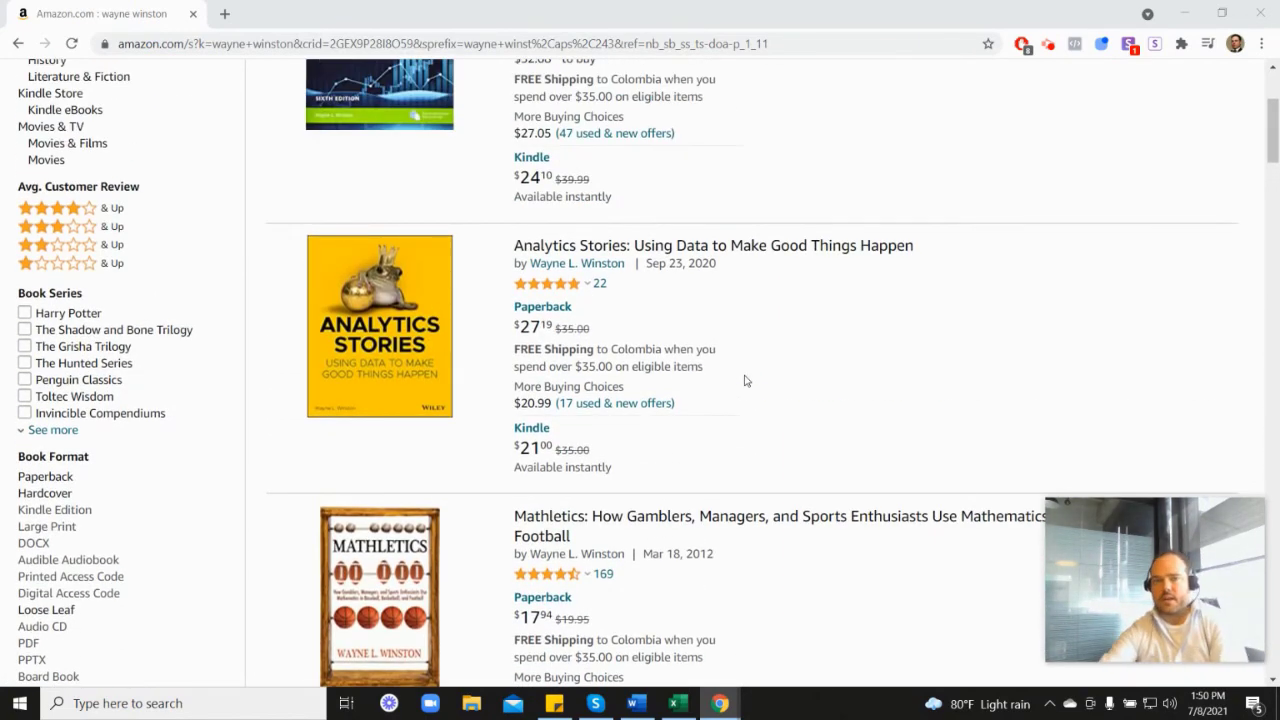